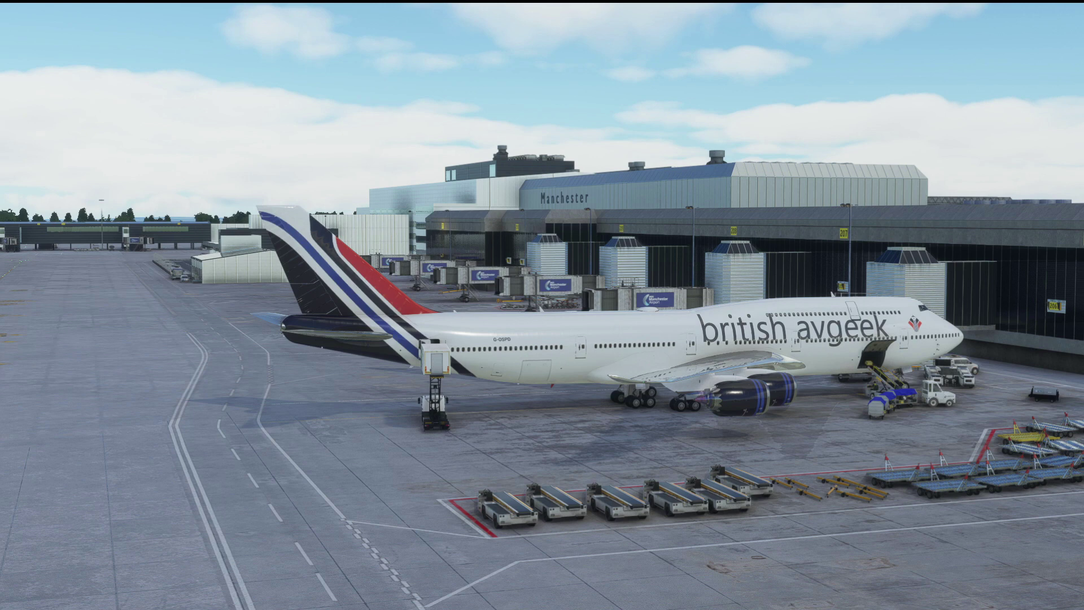
Bring up the Macco Scratchpad's empty clearance form over the parked 747 at Manchester.
key("alt+Tab")
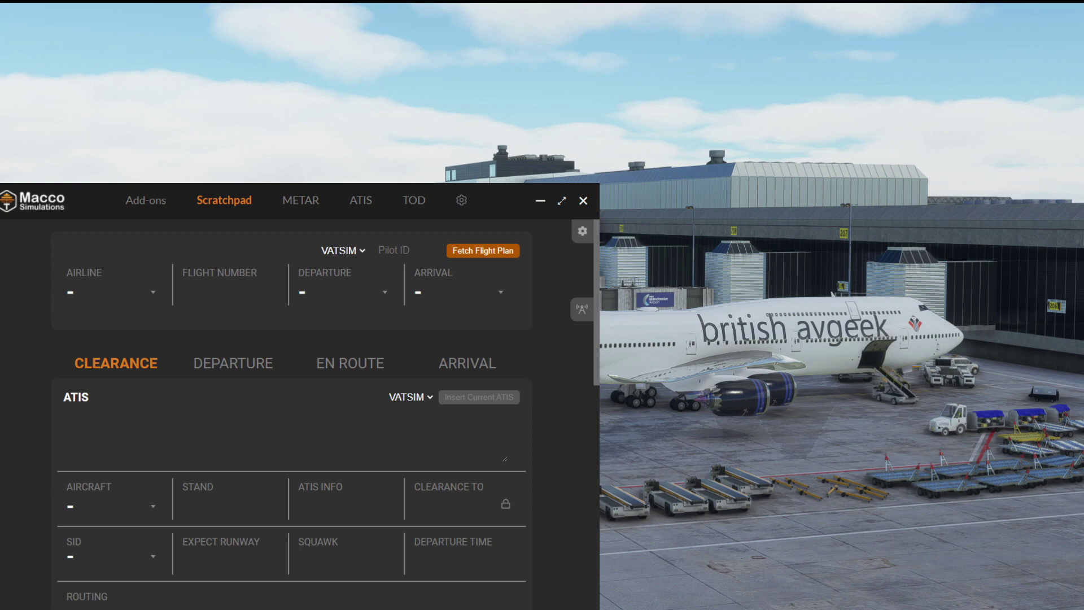
Choose VATSIM as the network and fetch the filed BVX 165 flight plan.
left_click(406, 250)
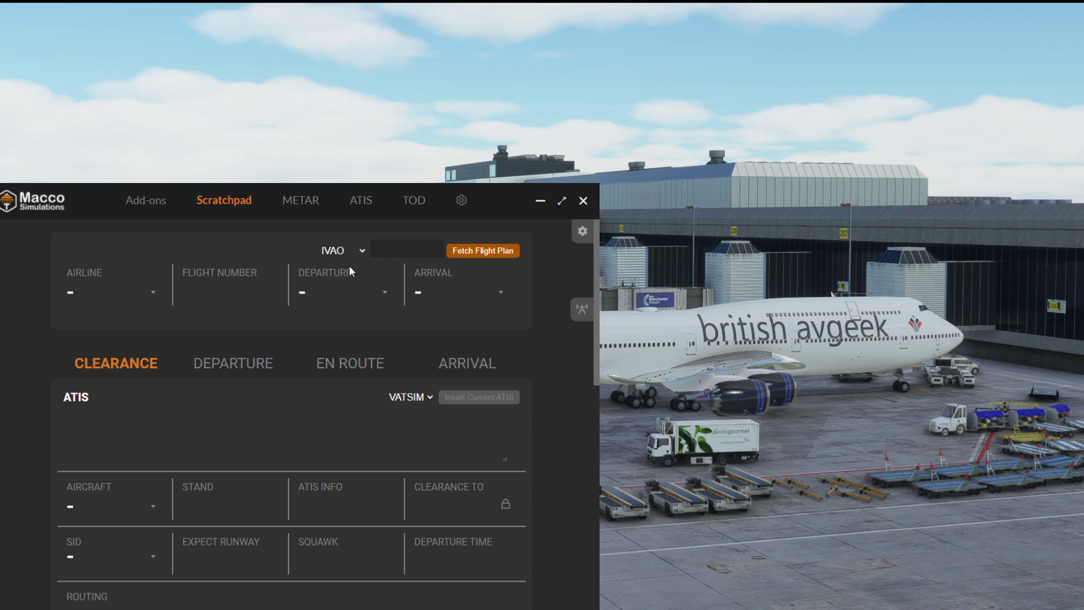
left_click(362, 252)
left_click(471, 258)
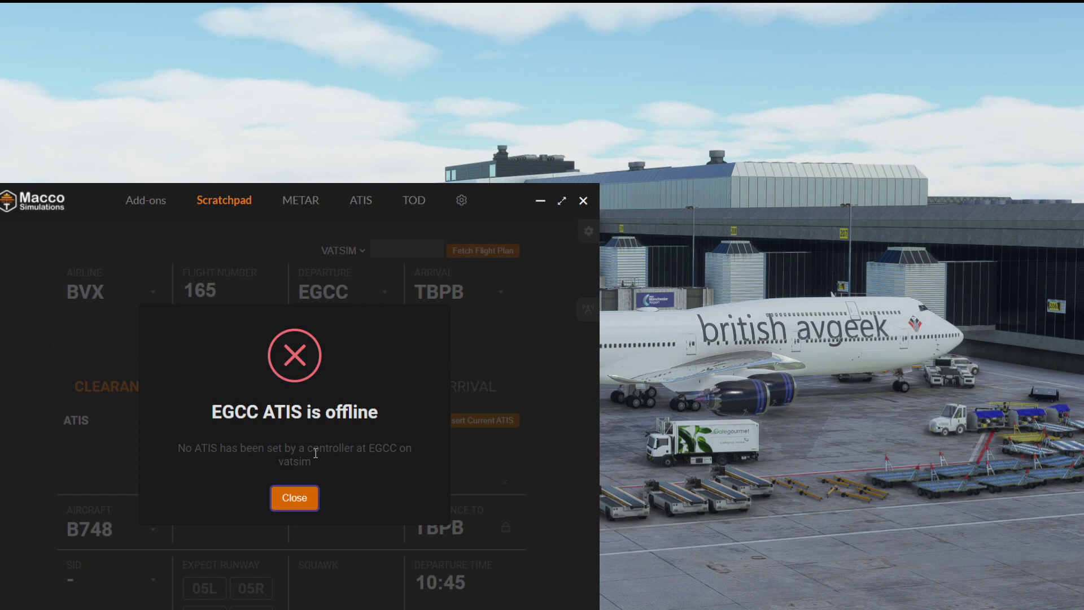
Close the 'EGCC ATIS is offline' notice once the OSPREY165 EGCC–TBPB plan has loaded.
left_click(296, 498)
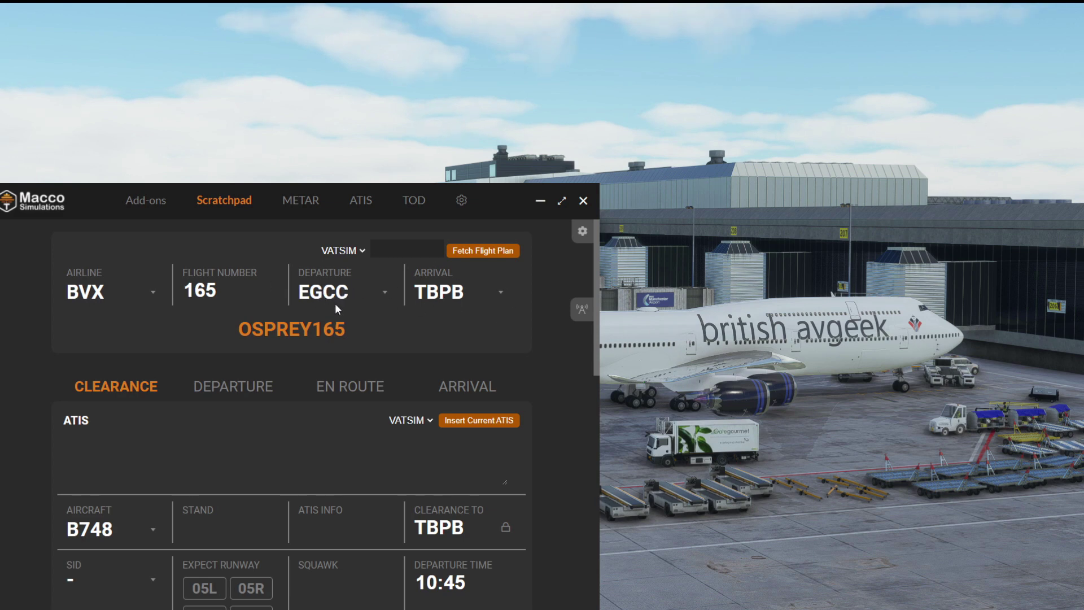
left_click_drag(348, 332, 196, 332)
double_click(238, 330)
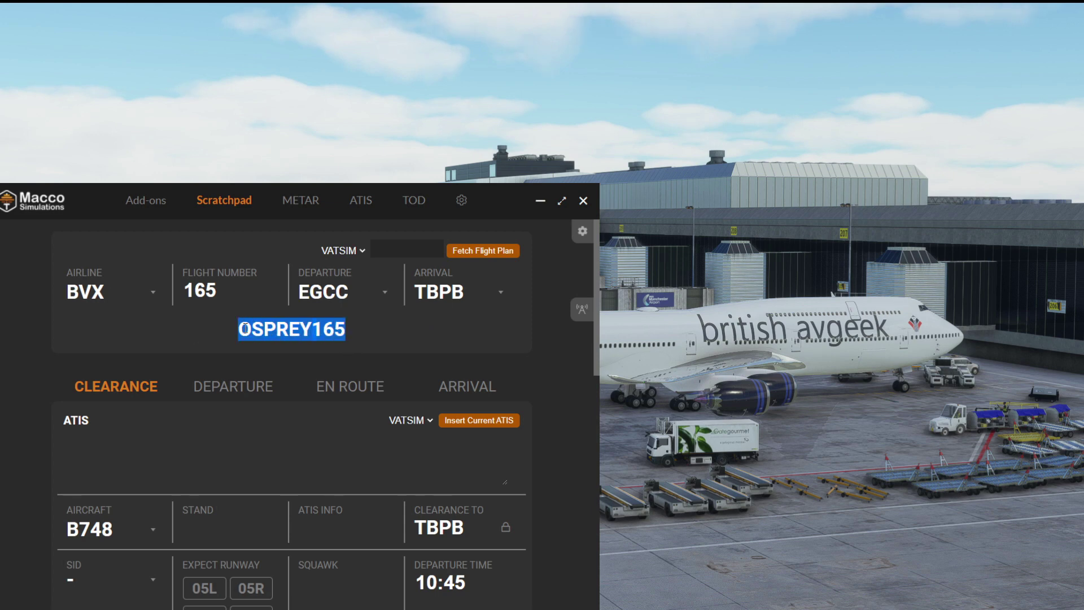
left_click(377, 336)
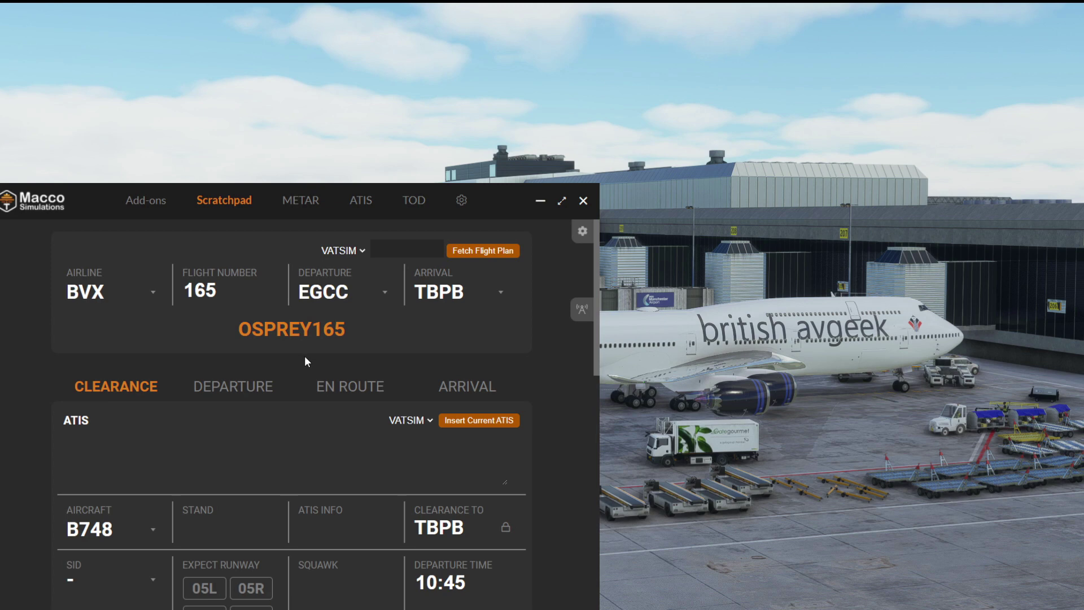
scroll(418, 401, "down", 1)
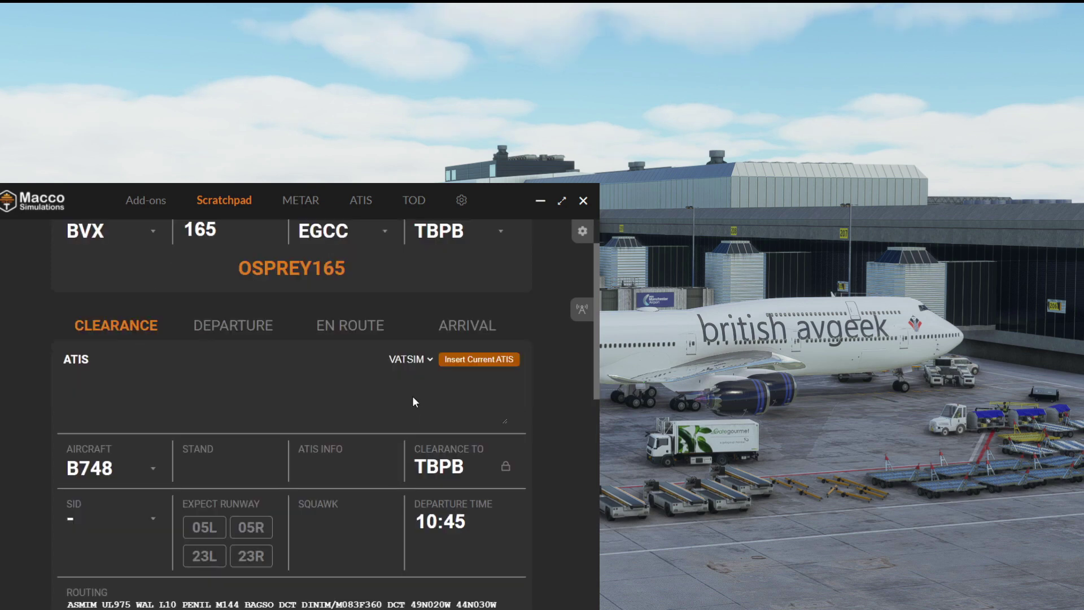
key("Down")
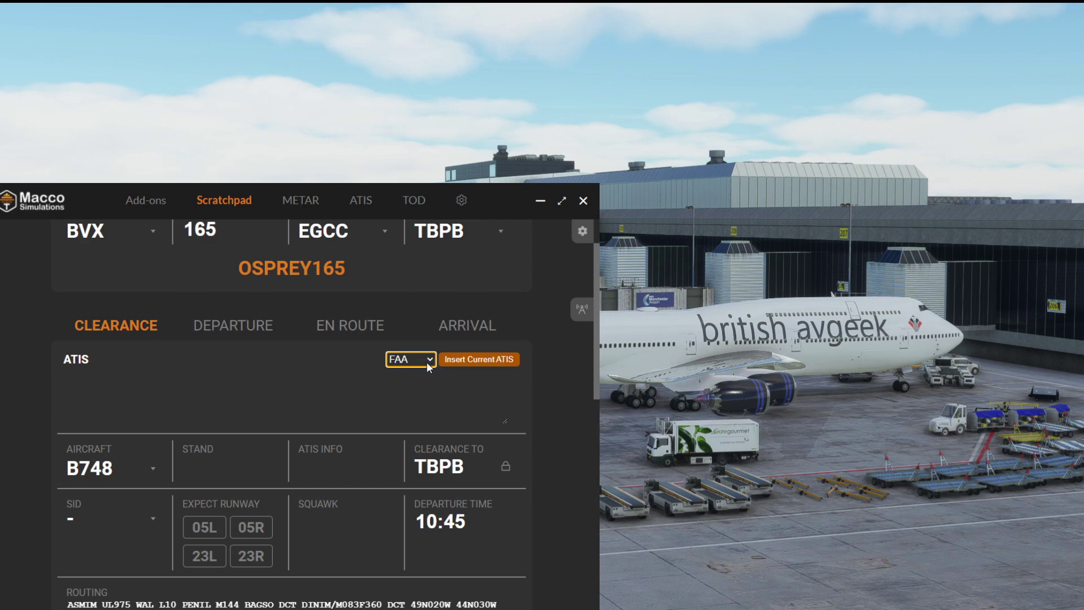
key("Up")
left_click(409, 364)
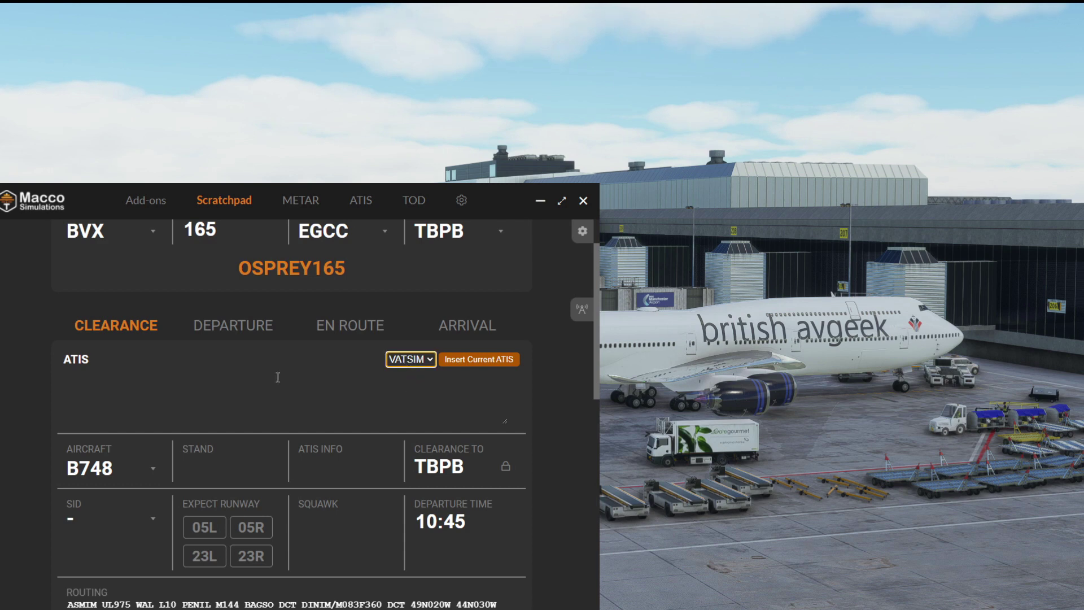
scroll(170, 434, "down", 1)
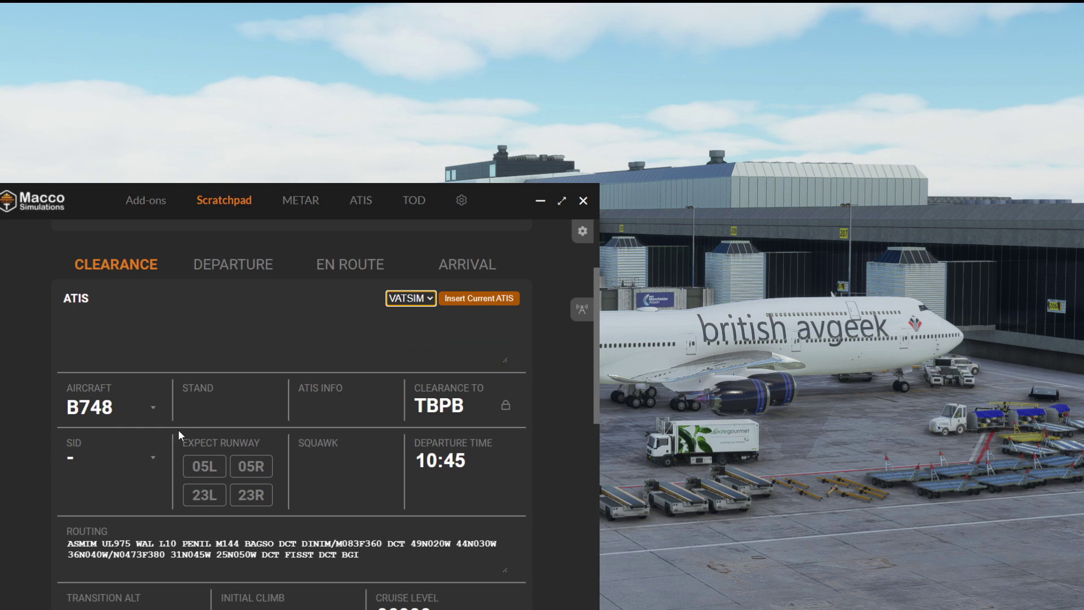
Enter stand 206 and ATIS information B in the clearance form.
left_click(215, 403)
type("206")
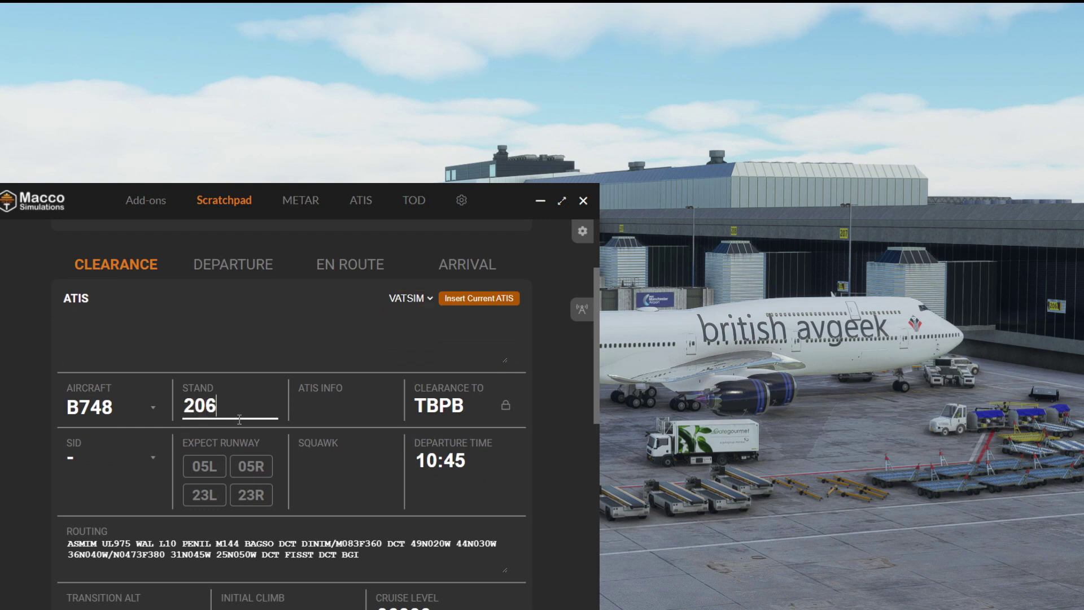
left_click(347, 407)
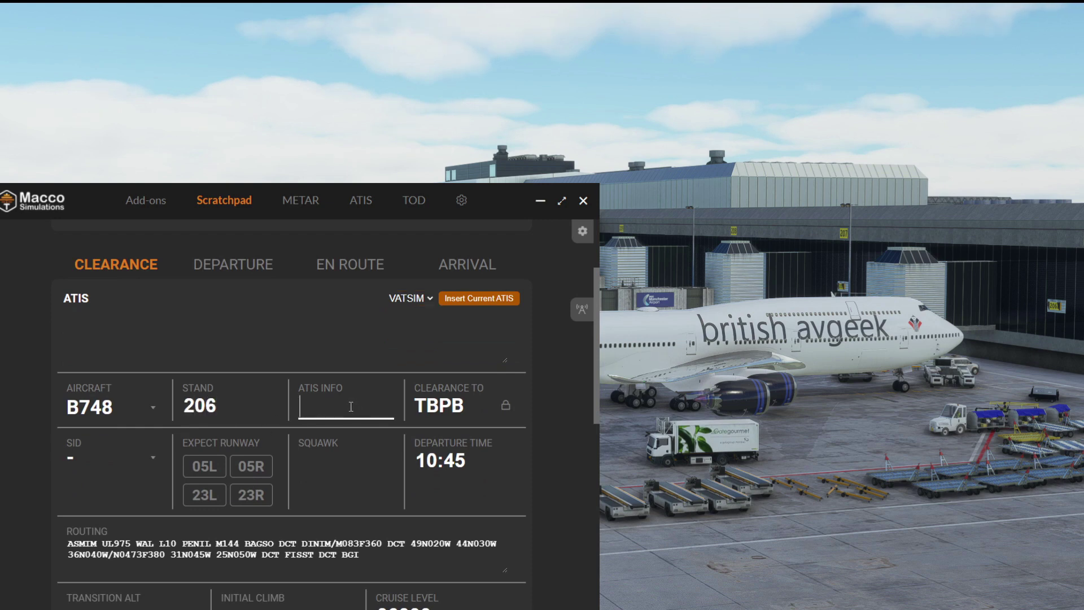
type("B")
left_click(506, 404)
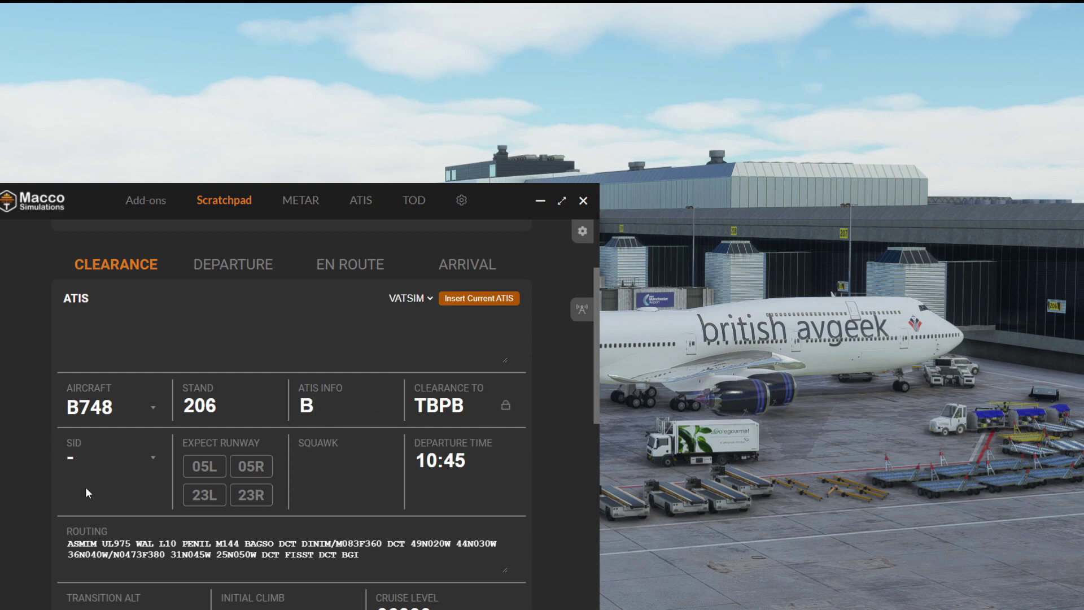
Select the ASMI1Z SID for runway 05R and set squawk 4578.
left_click(151, 461)
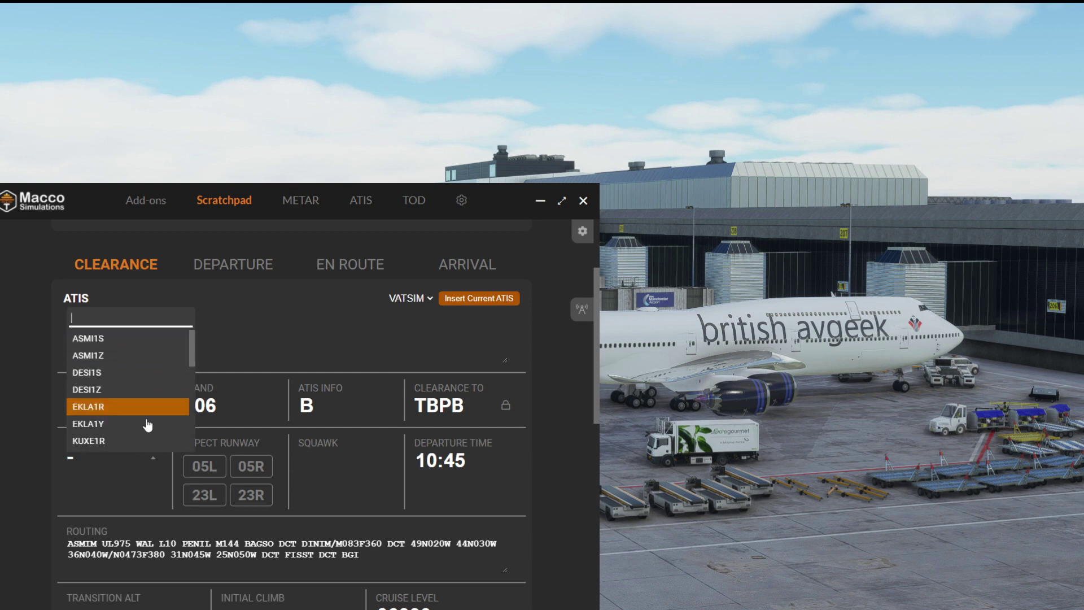
left_click(130, 483)
left_click(149, 464)
mouse_move(191, 342)
left_mouse_down()
mouse_move(191, 449)
mouse_move(182, 337)
left_mouse_up()
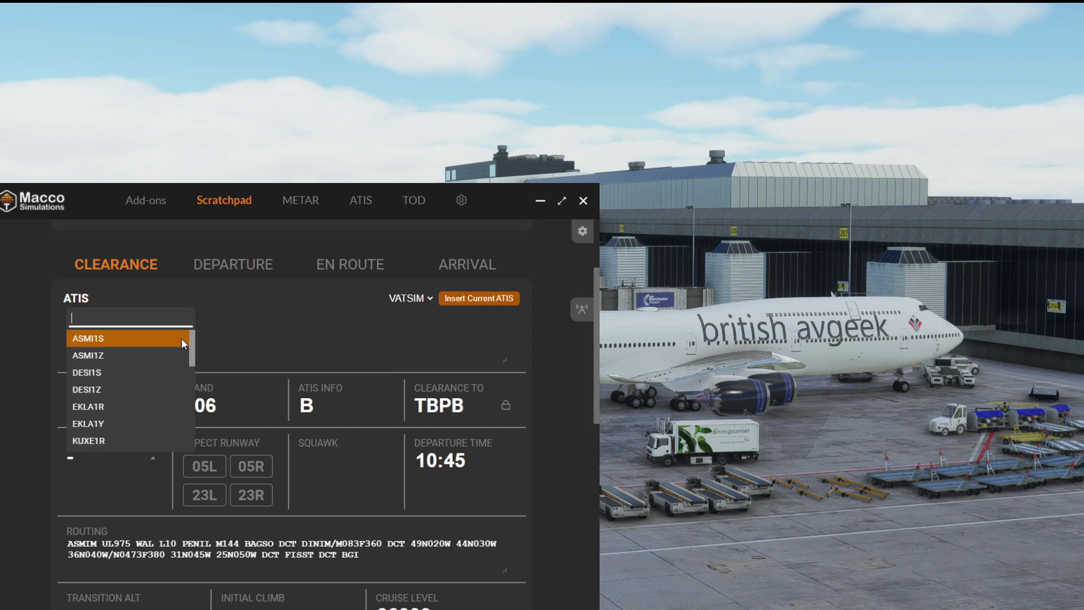
left_click(106, 357)
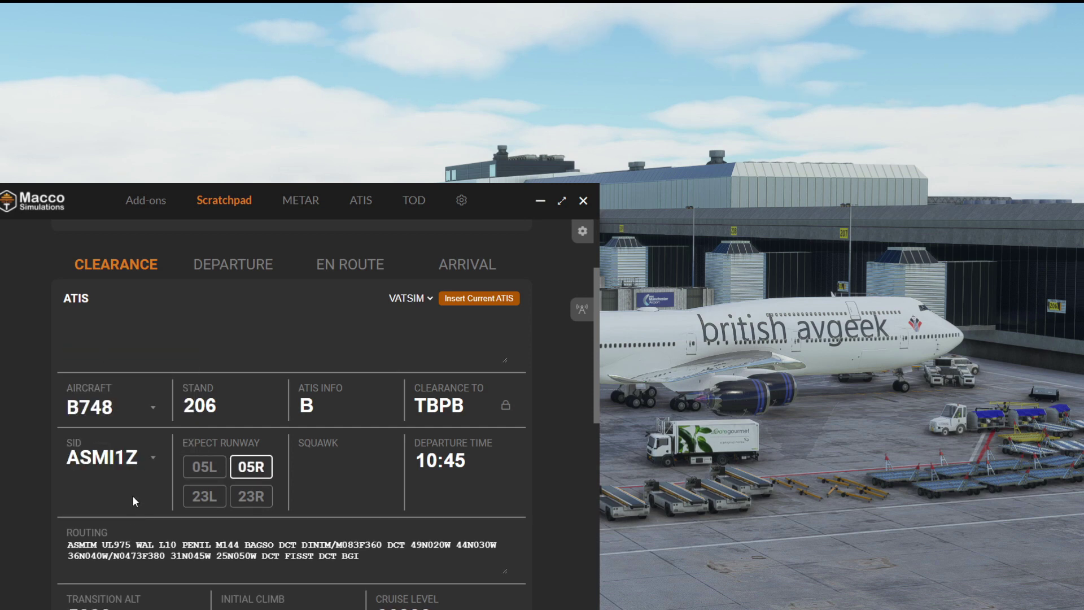
left_click(341, 464)
type("4578")
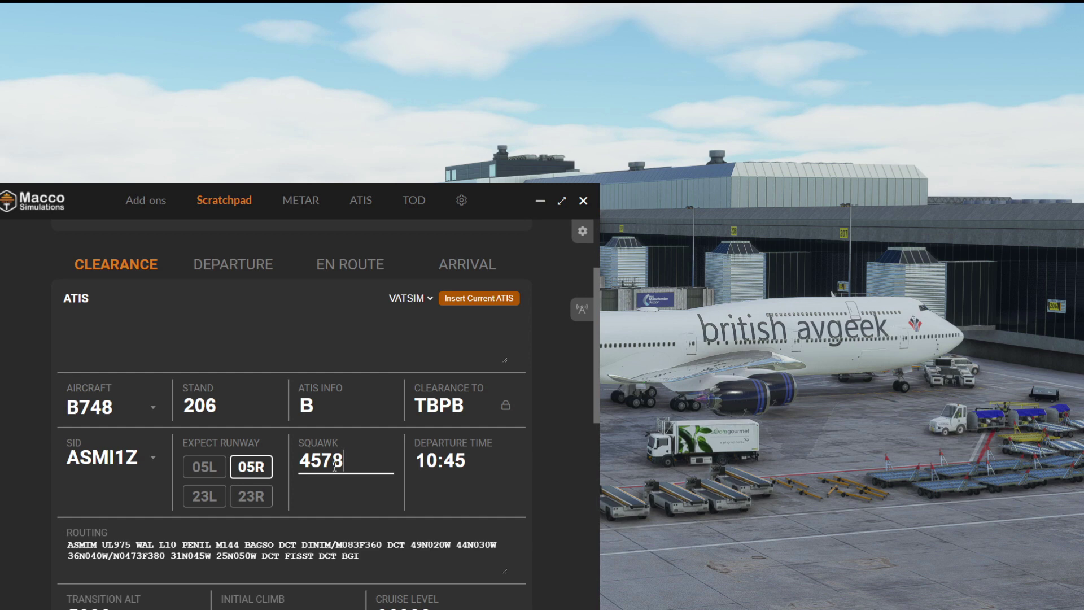
scroll(446, 469, "down", 3)
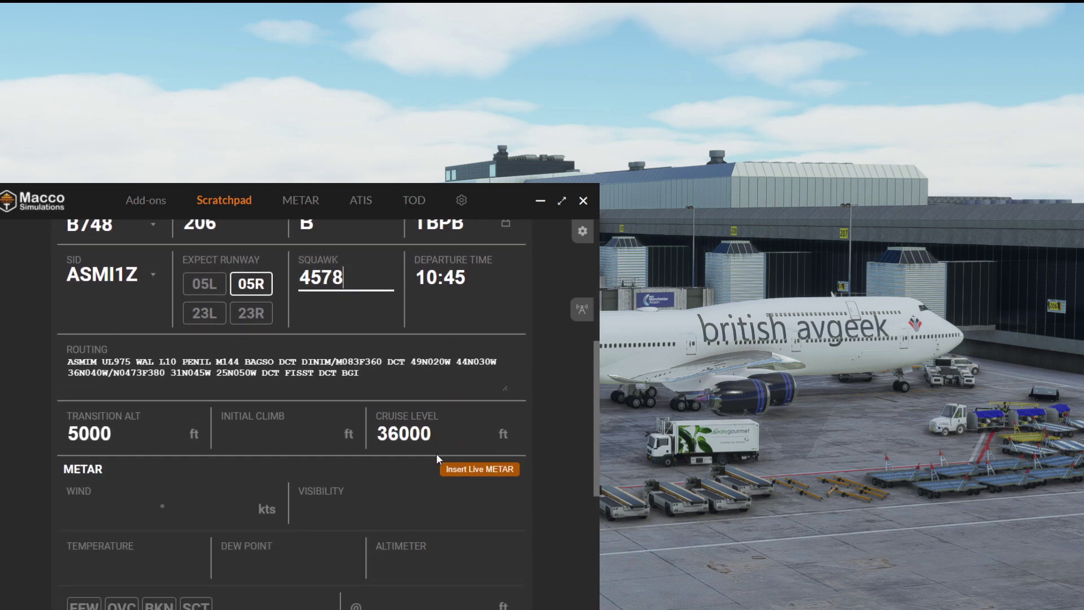
triple_click(350, 380)
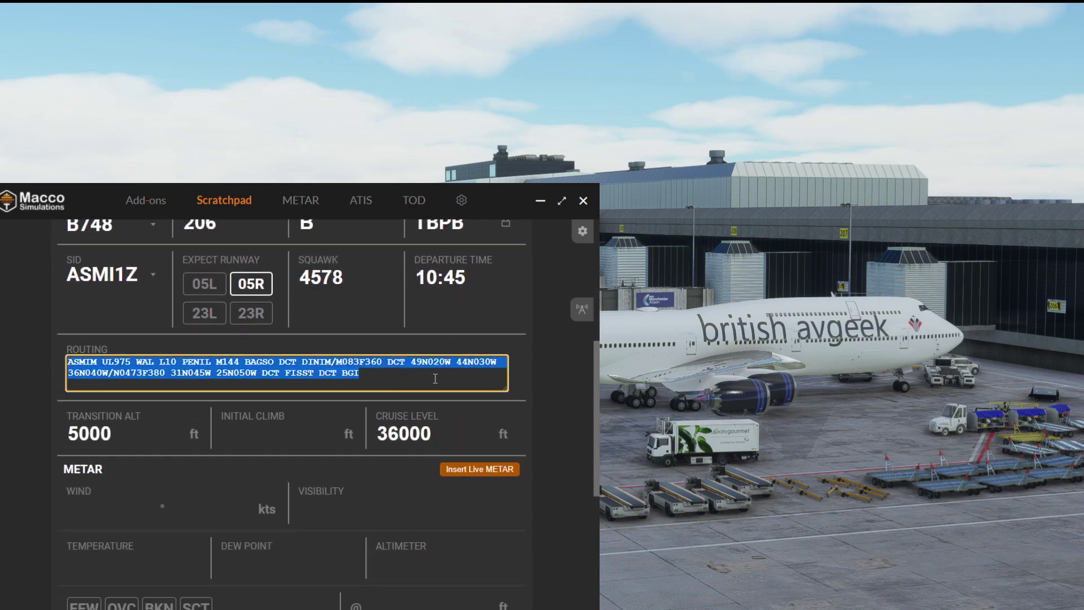
left_click(377, 371)
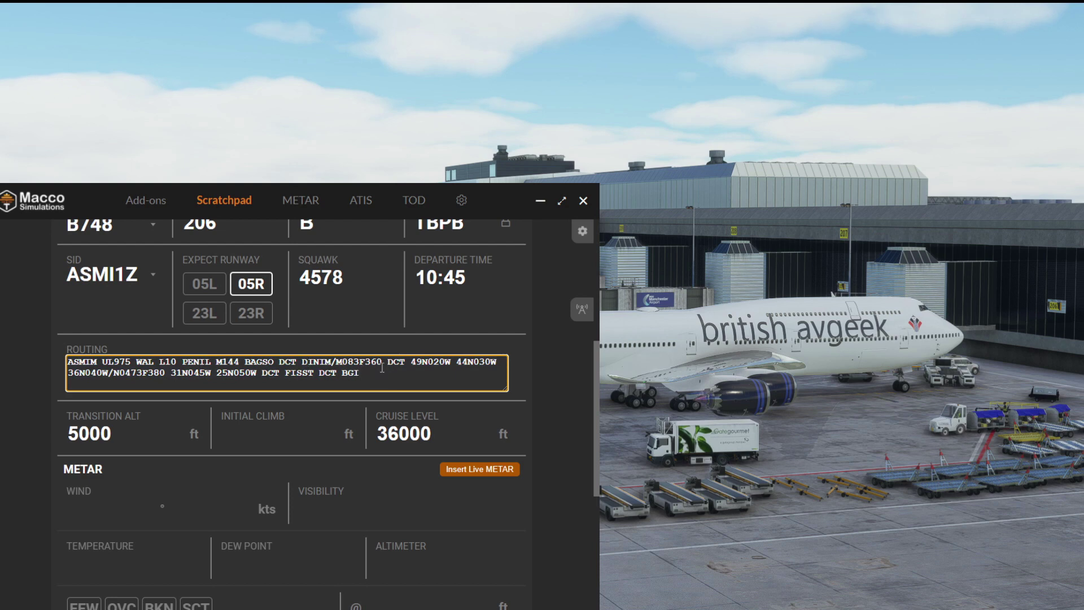
left_click_drag(400, 356, 279, 373)
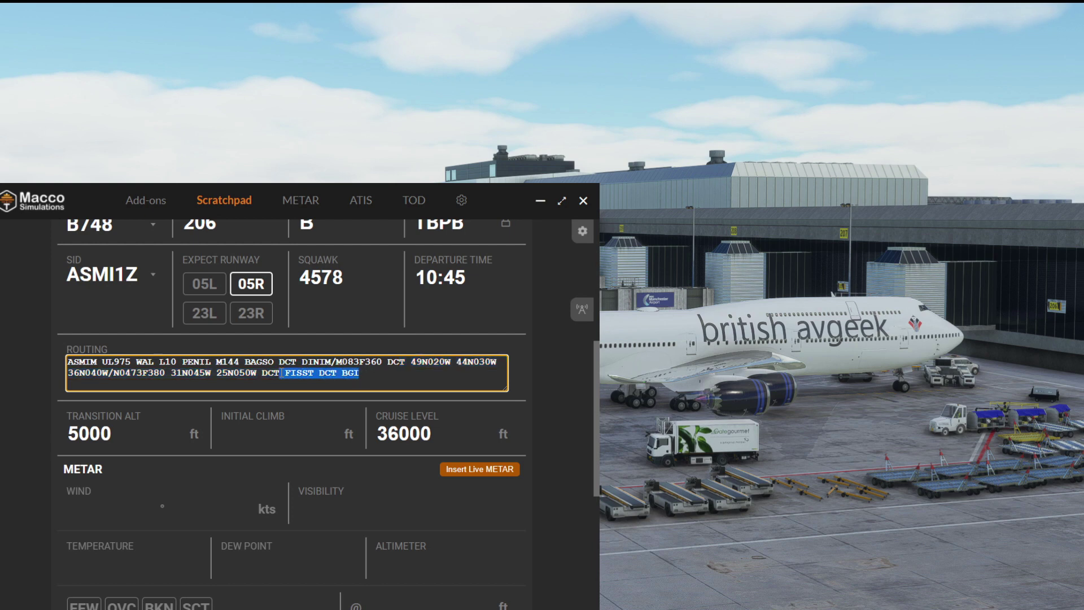
left_click(370, 374)
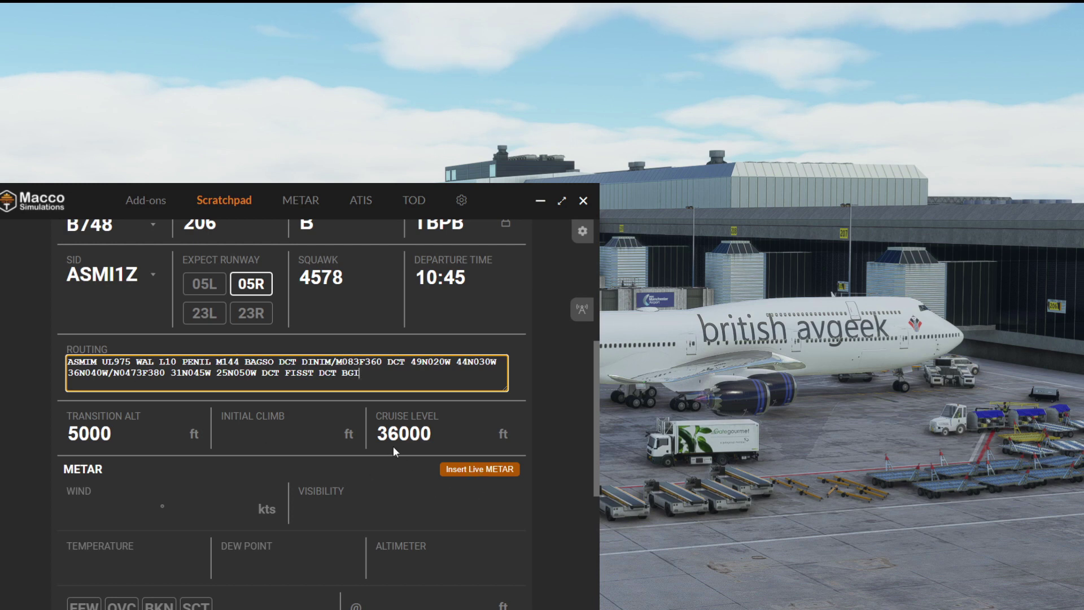
left_click_drag(399, 433, 367, 437)
left_click(437, 434)
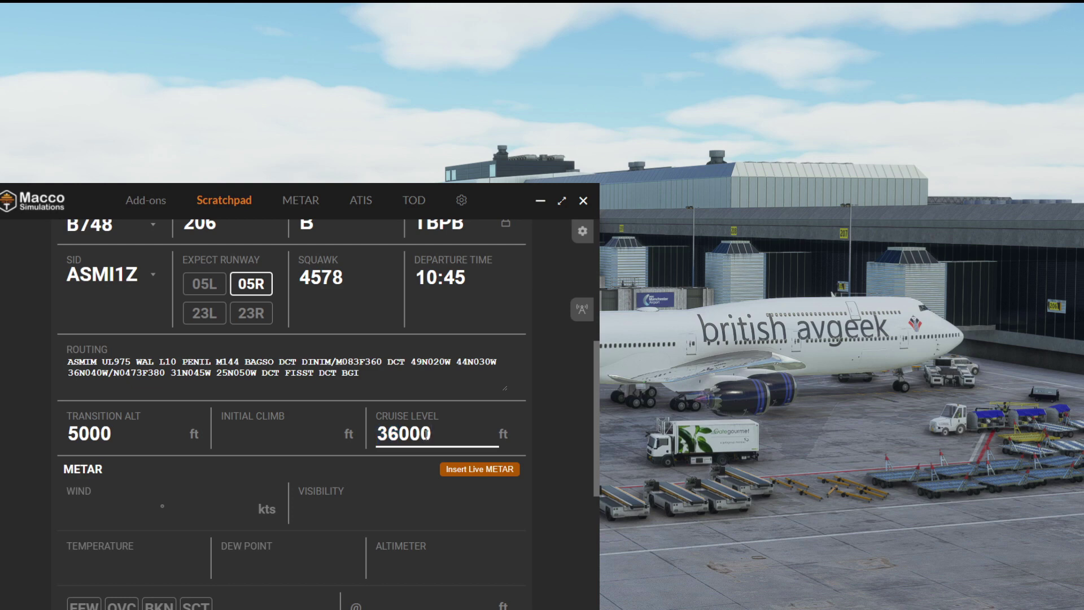
left_click(125, 445)
left_click_drag(126, 446, 49, 439)
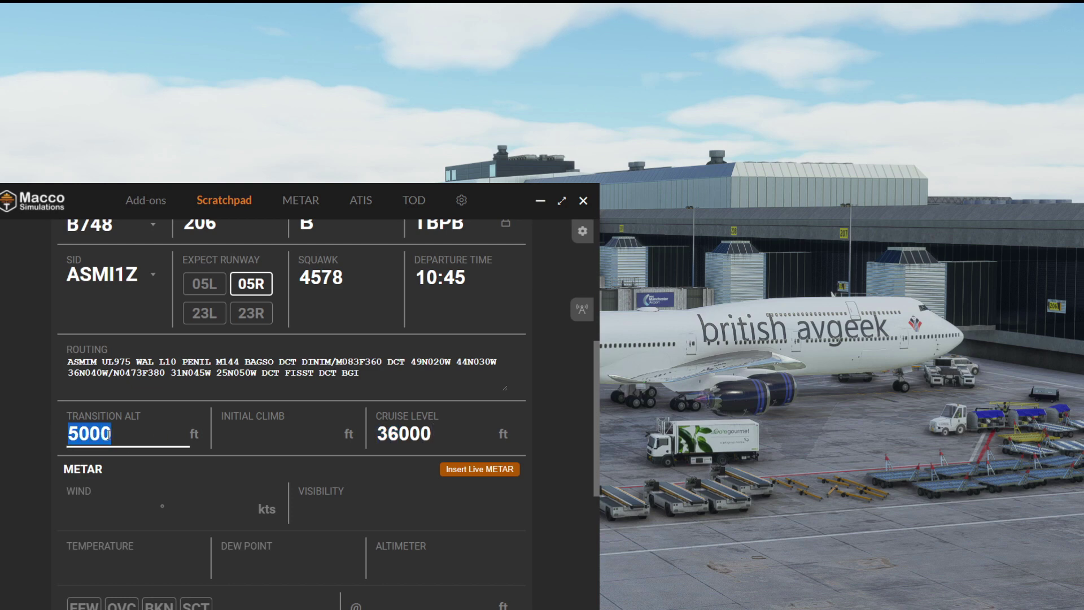
left_click(270, 455)
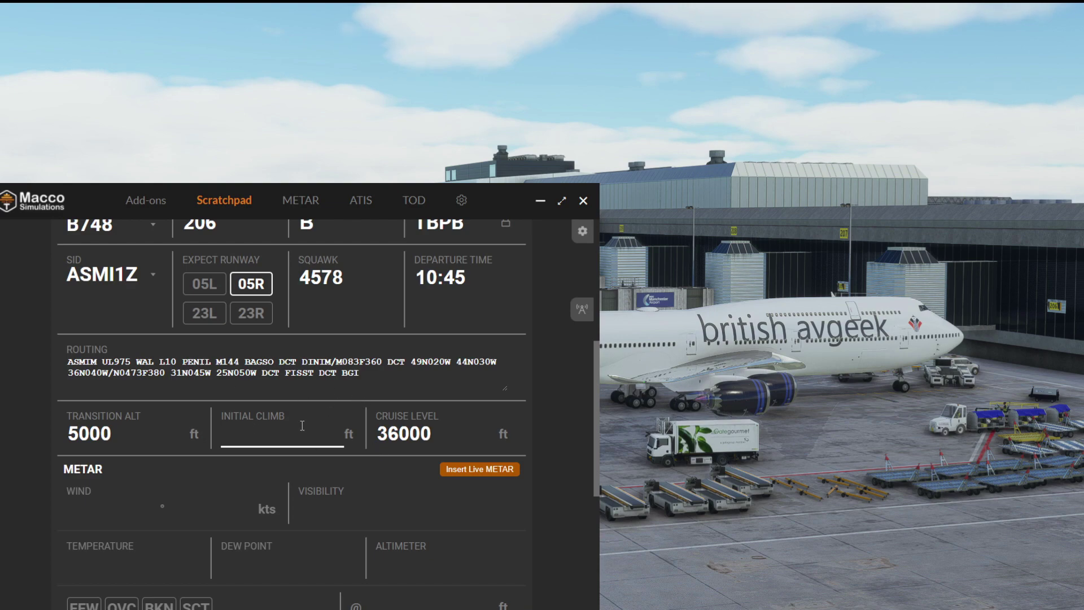
Set initial climb to 6000 ft and insert the live METAR with VRB wind, 10000 visibility.
scroll(293, 437, "up", 5)
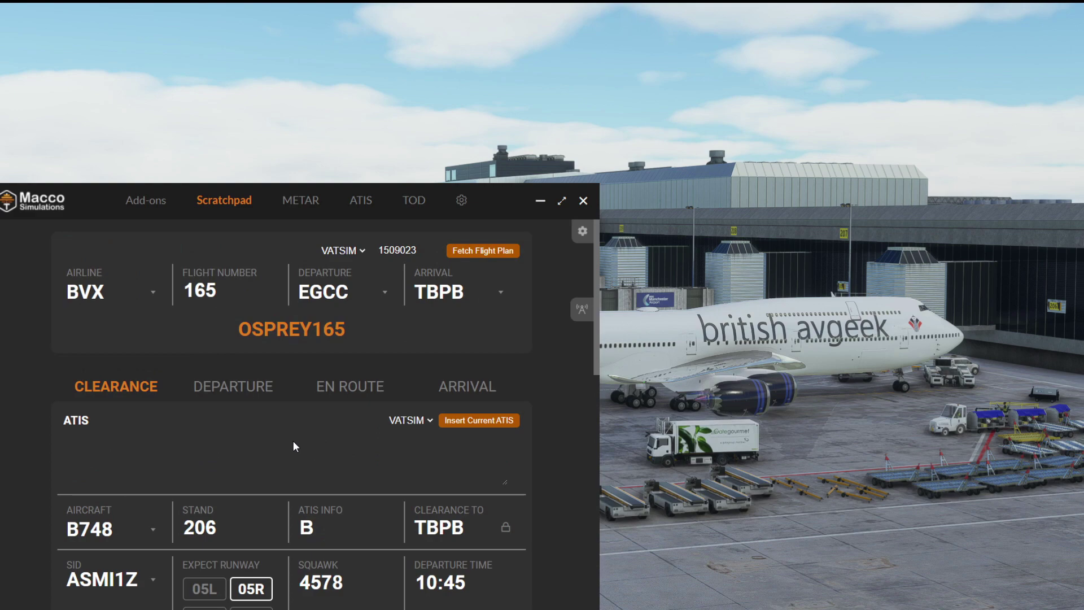
scroll(286, 440, "down", 6)
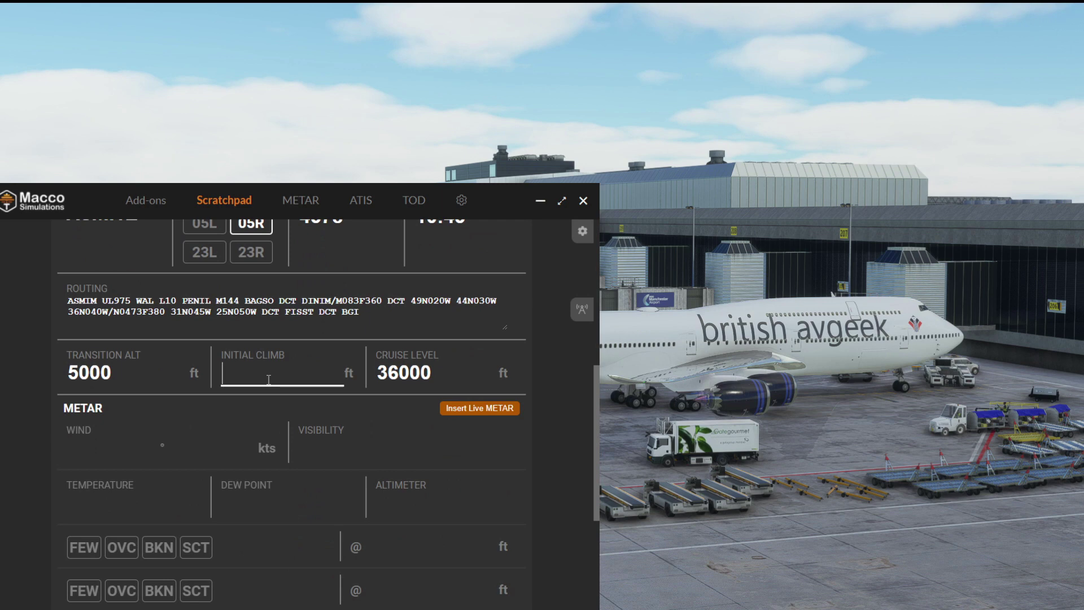
type("4000")
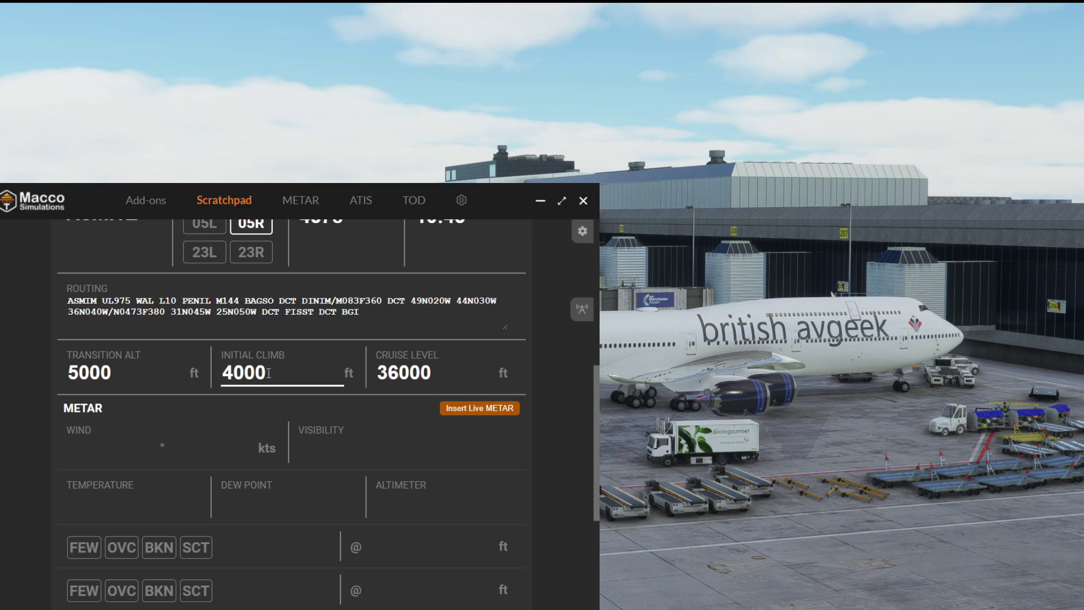
double_click(268, 373)
scroll(283, 406, "up", 3)
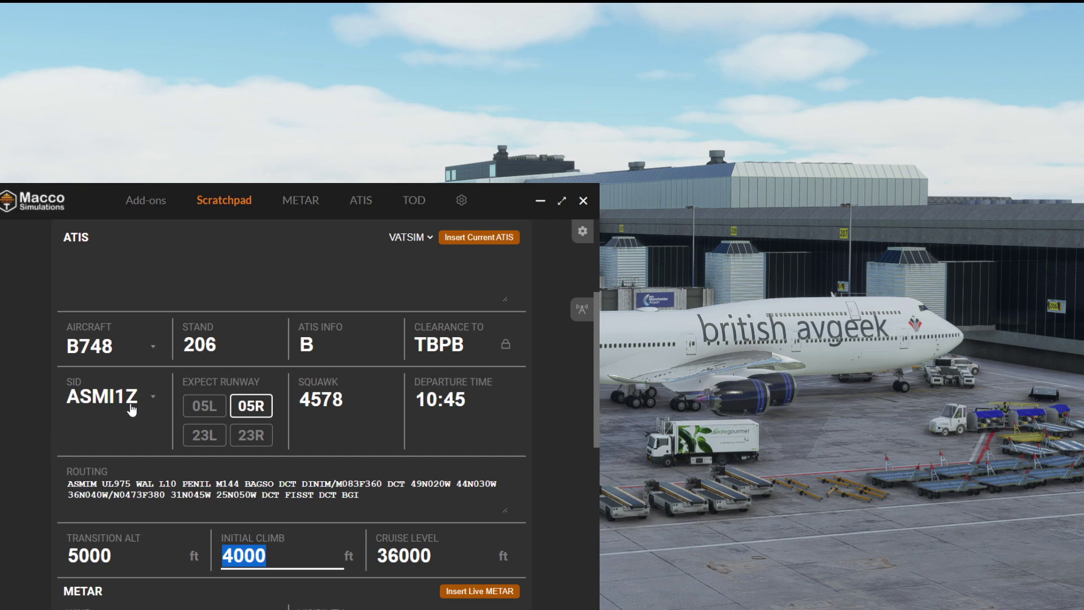
scroll(133, 412, "down", 3)
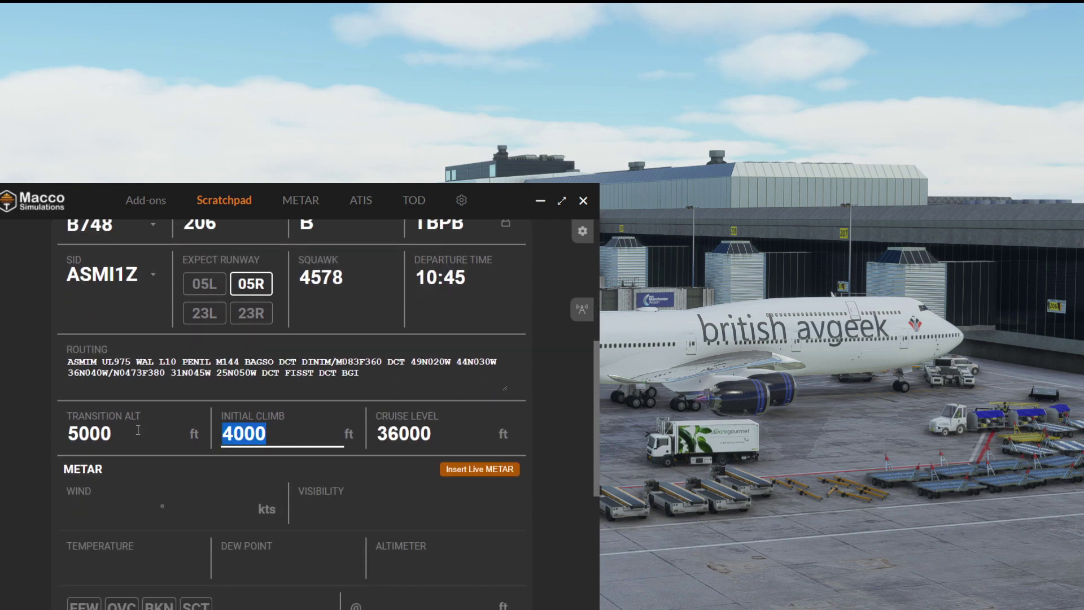
type("6000")
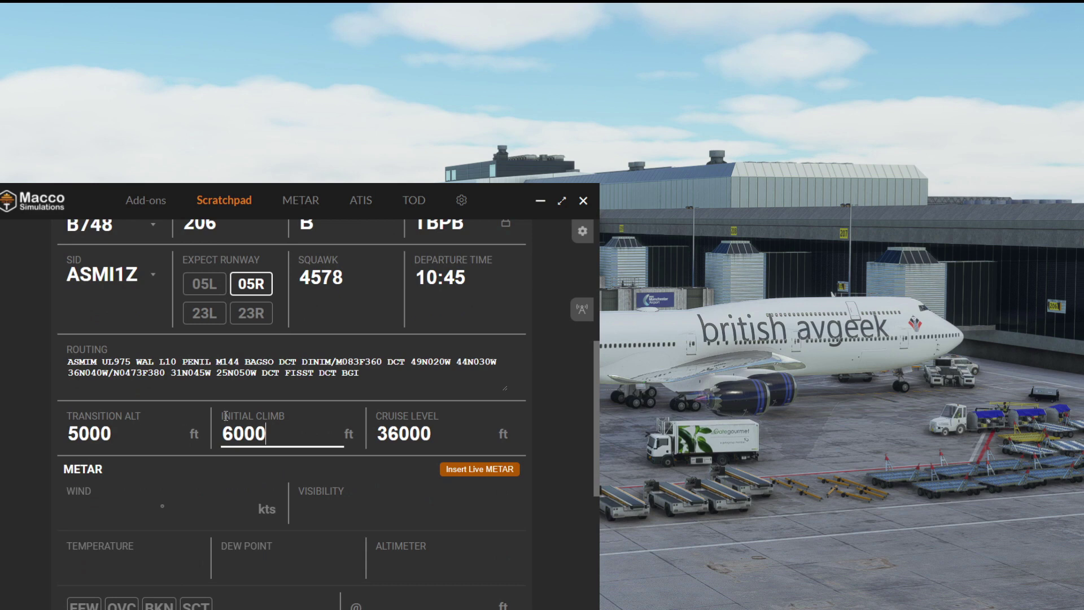
scroll(282, 437, "down", 3)
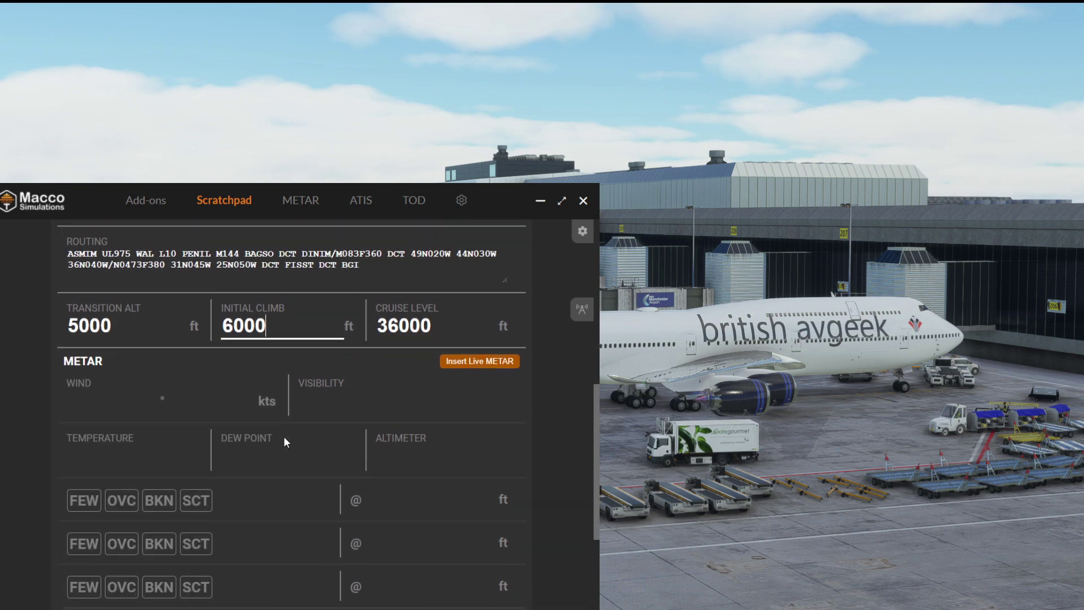
left_click(480, 347)
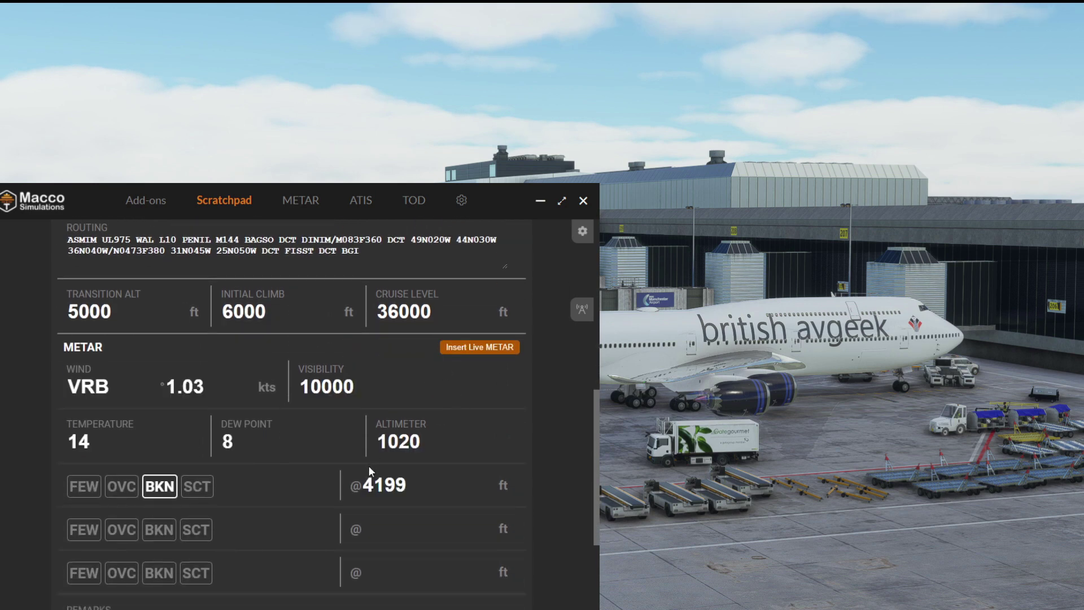
scroll(369, 465, "down", 2)
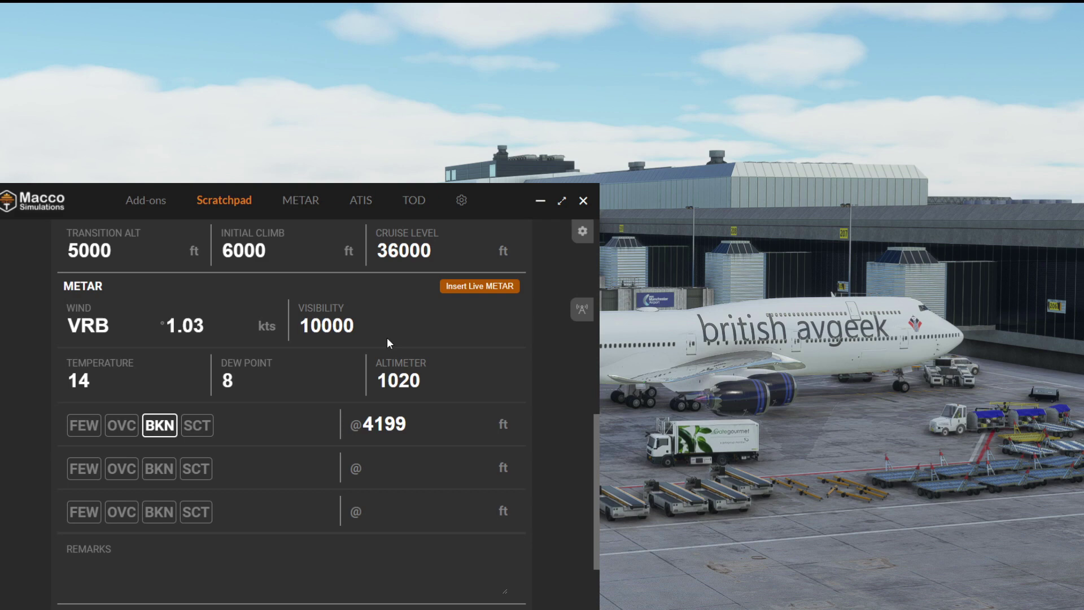
left_click(357, 324)
left_click(361, 326)
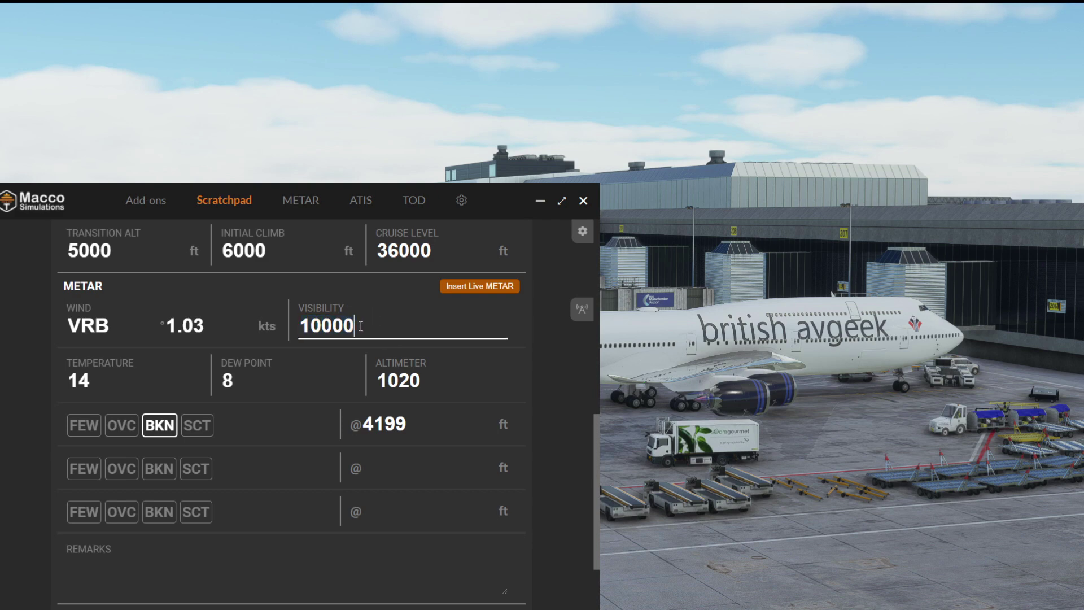
scroll(359, 361, "up", 1)
left_click(366, 379)
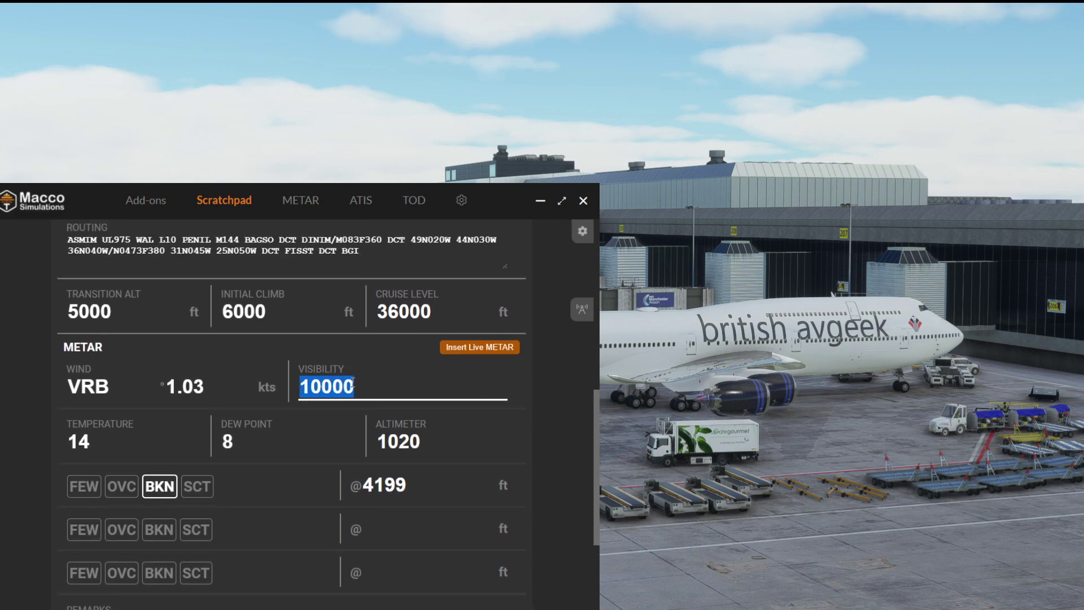
left_click(366, 379)
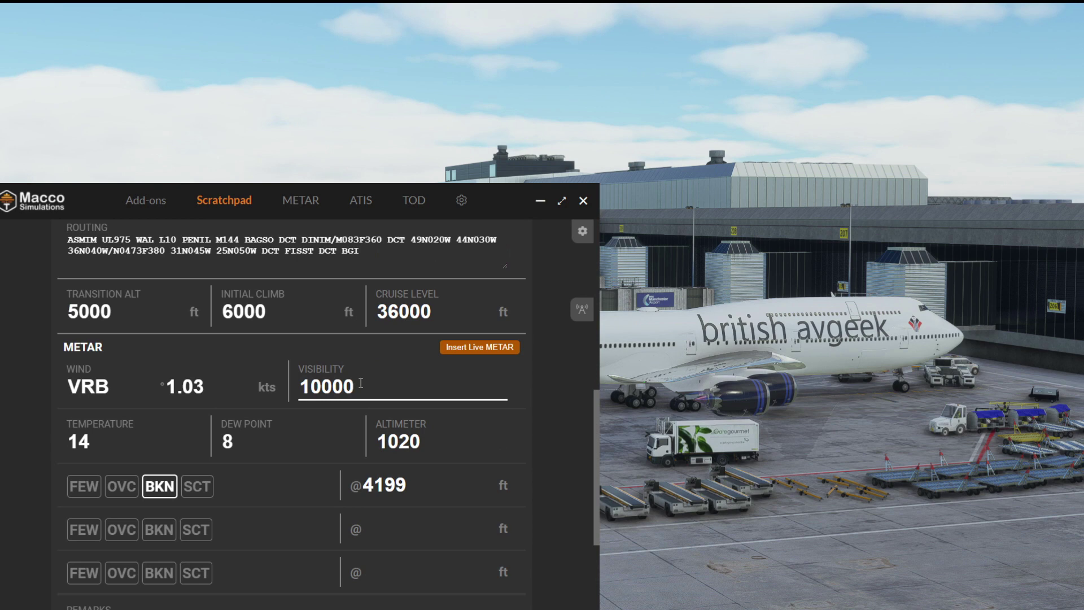
double_click(363, 383)
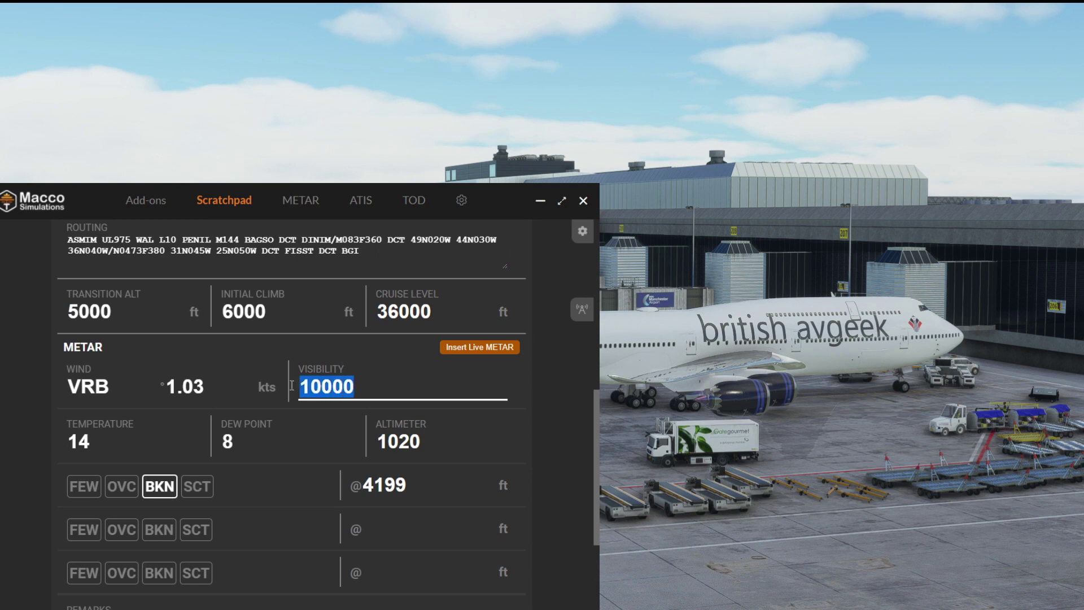
left_click(365, 385)
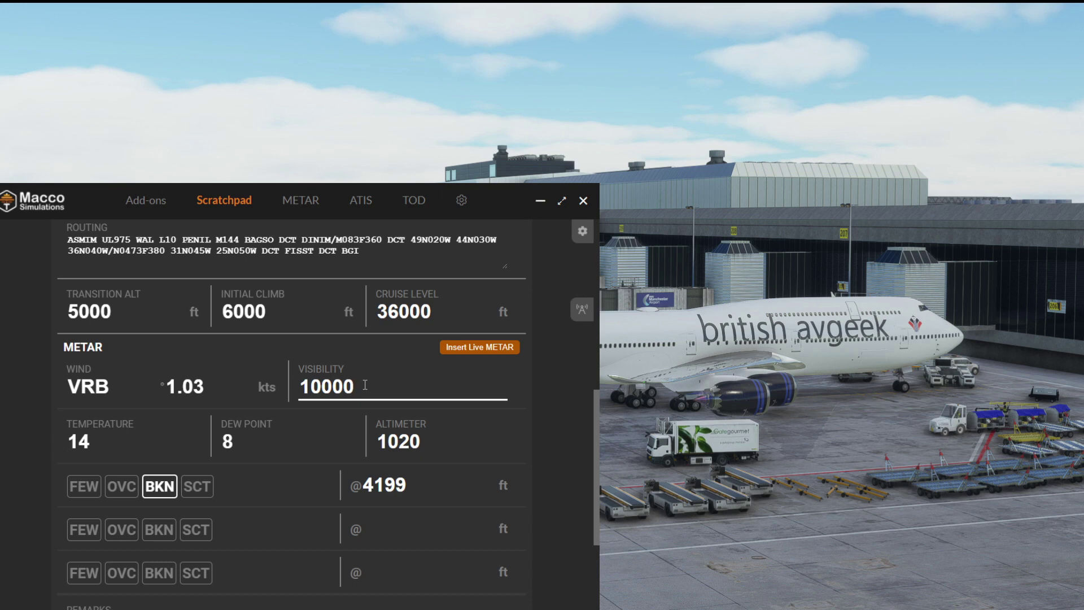
left_click_drag(364, 384, 242, 384)
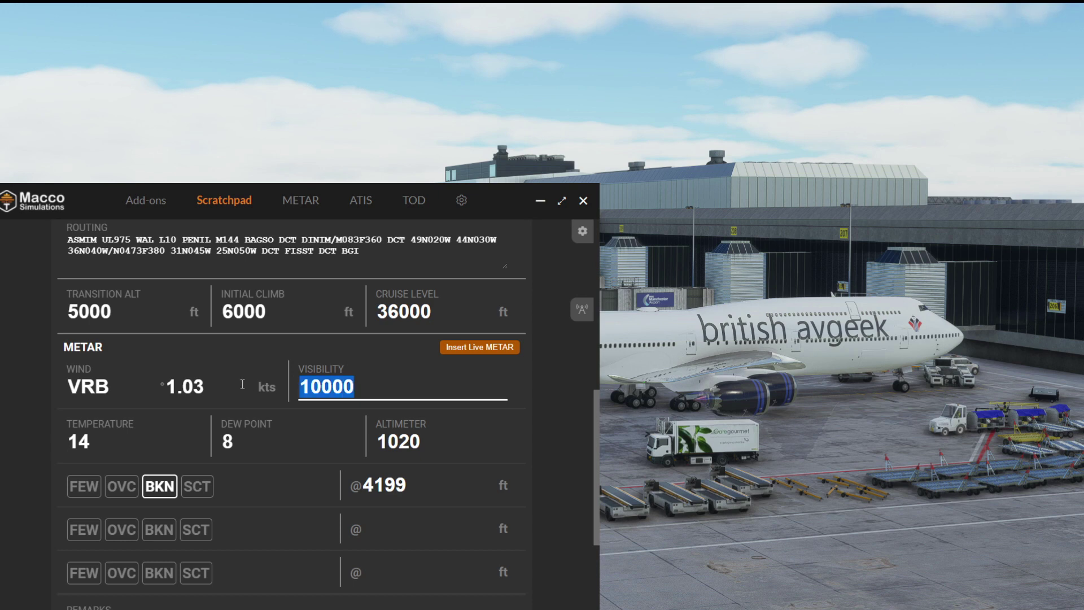
left_click(373, 386)
scroll(366, 392, "down", 1)
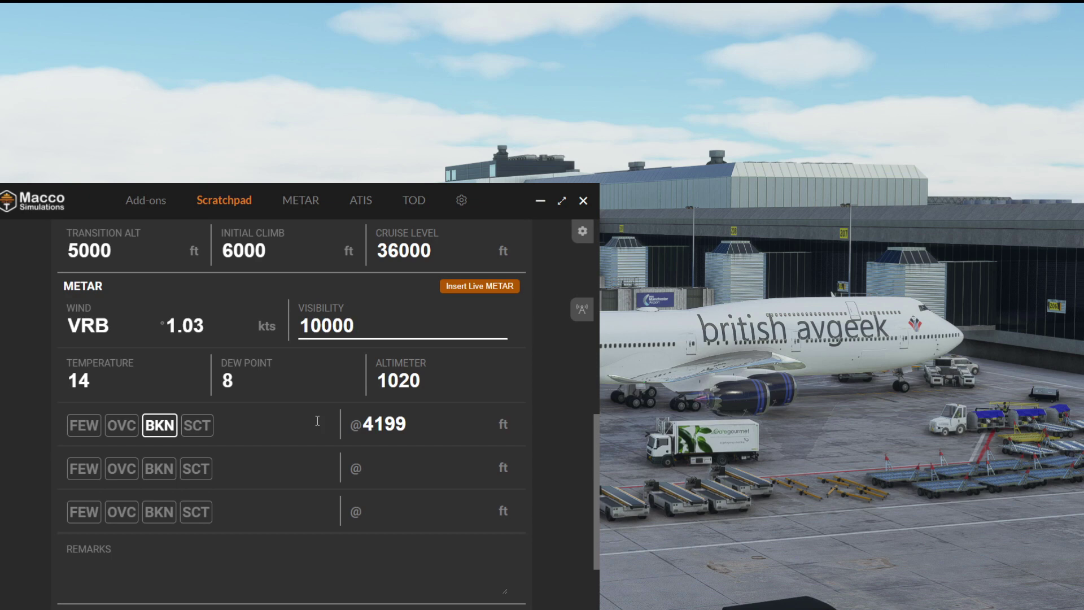
Set the Scratchpad settings' network to VATSIM.
left_click(582, 232)
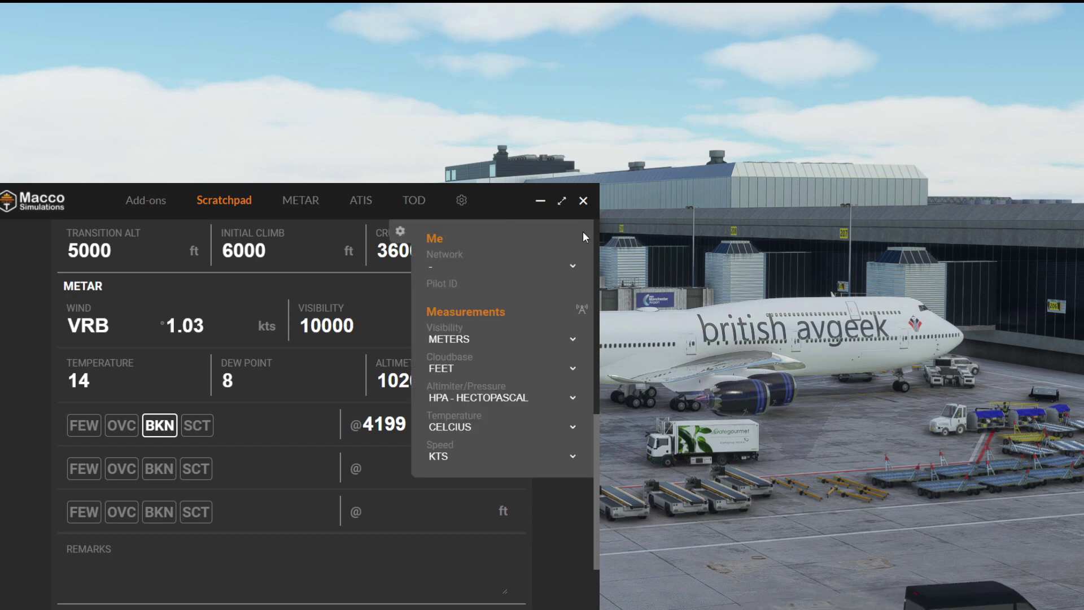
left_click(556, 265)
left_click(559, 282)
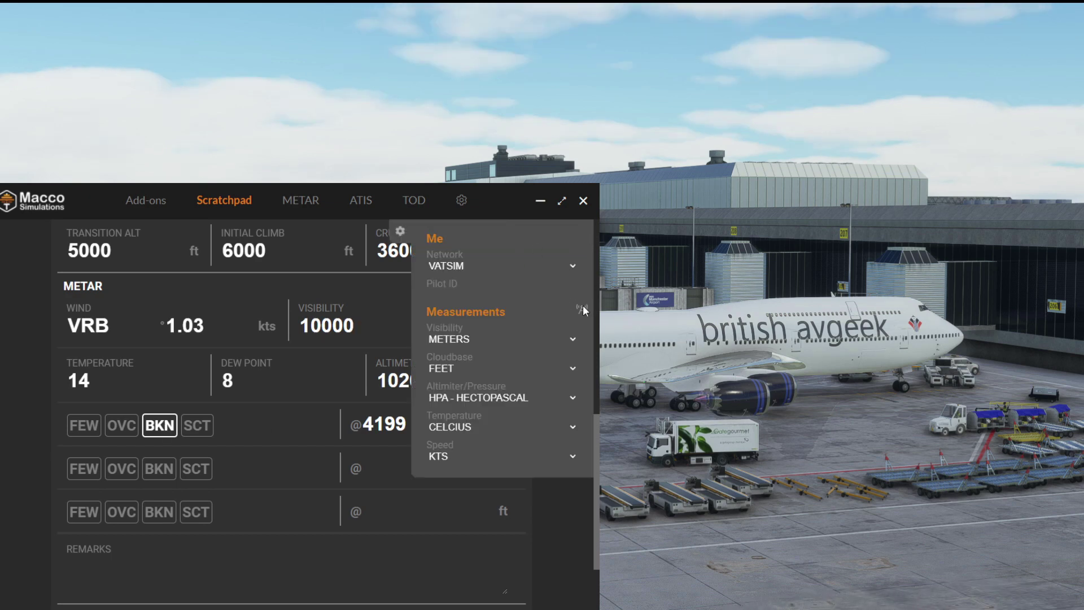
Check the measurement units, keeping meters, feet, hectopascal, Celsius and knots.
left_click(577, 338)
left_click(573, 368)
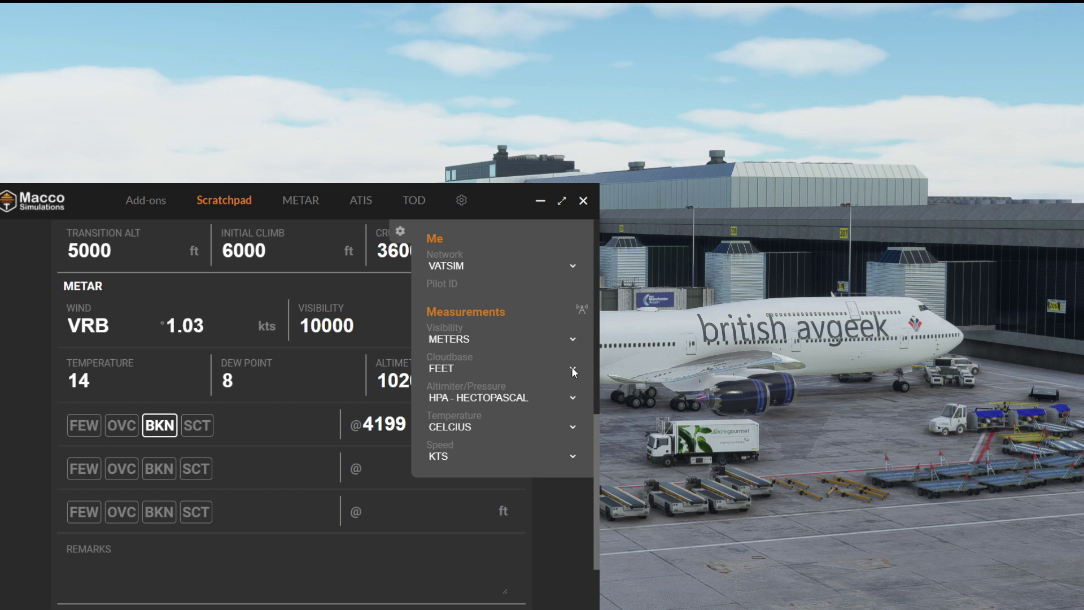
left_click(574, 399)
left_click(571, 395)
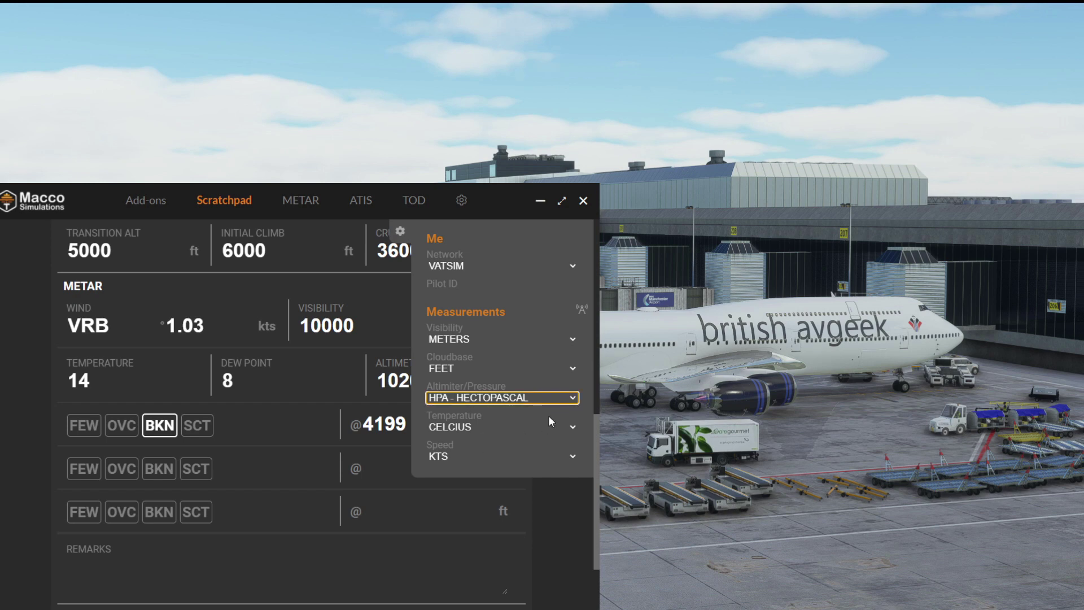
left_click(574, 430)
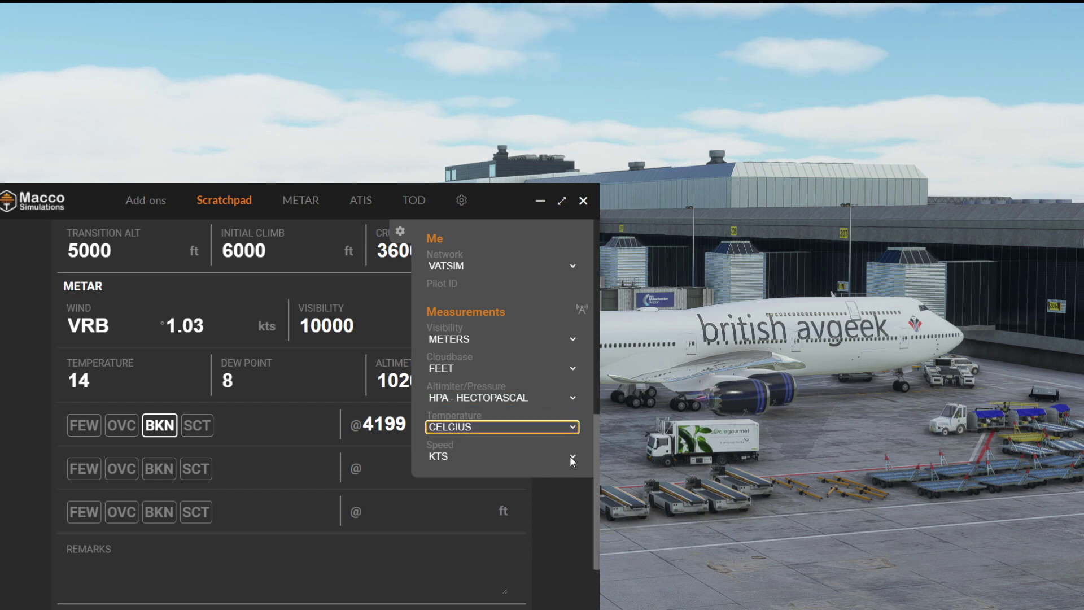
left_click(570, 456)
left_click(574, 455)
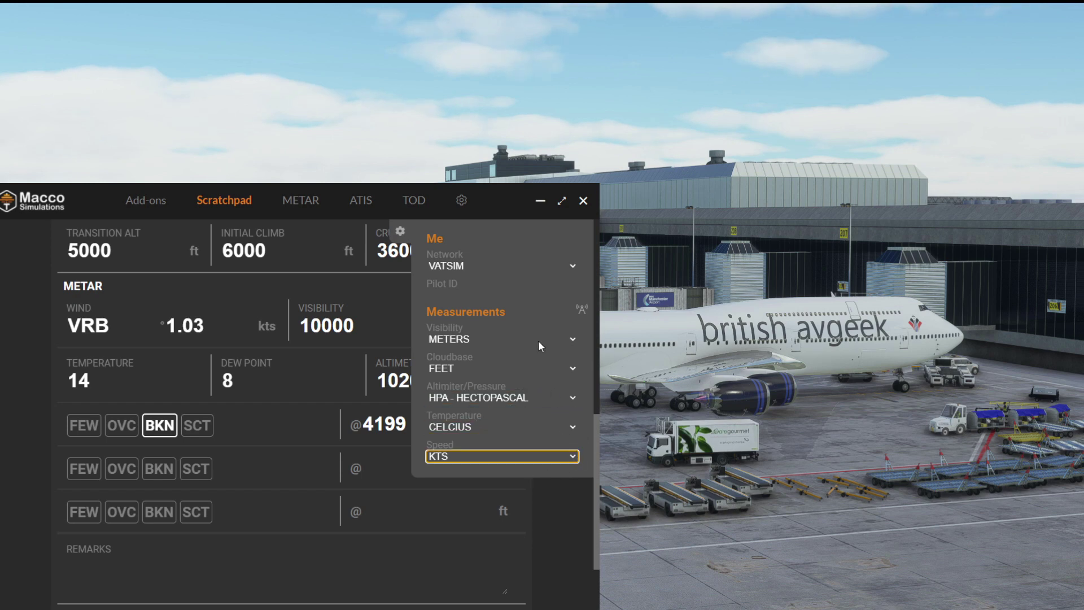
left_click(526, 474)
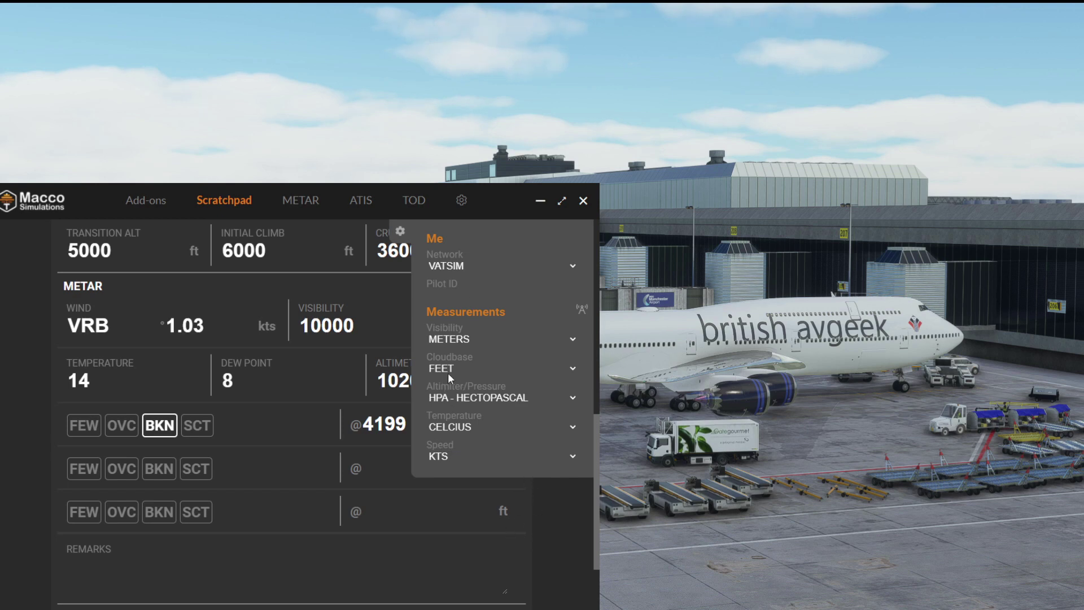
Leave settings and display the EGCC and TBPB Delivery, Ground, Tower and Approach frequencies.
scroll(410, 235, "up", 5)
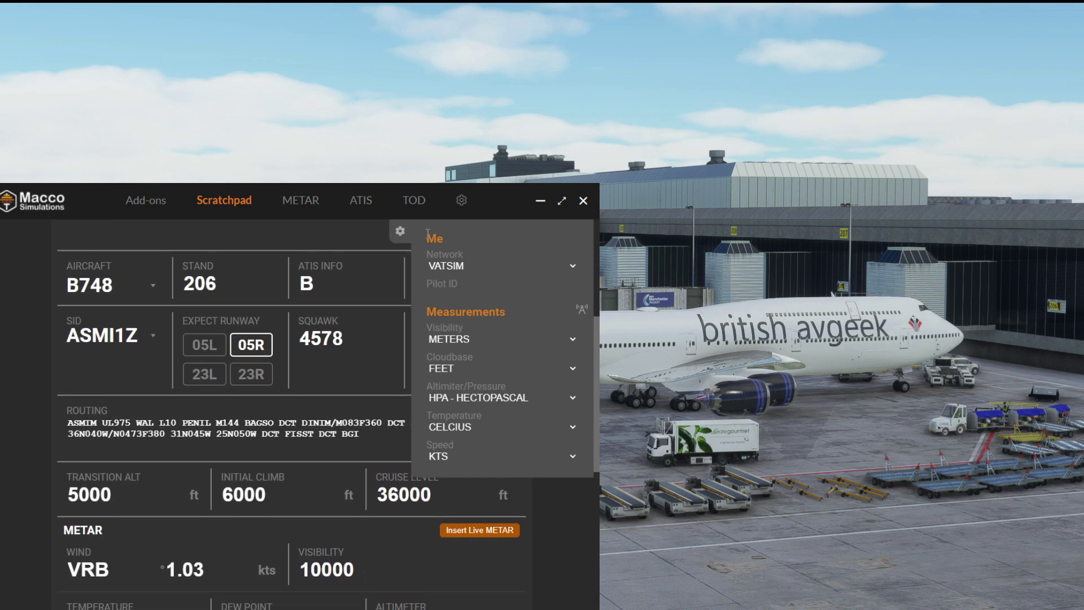
left_click(410, 235)
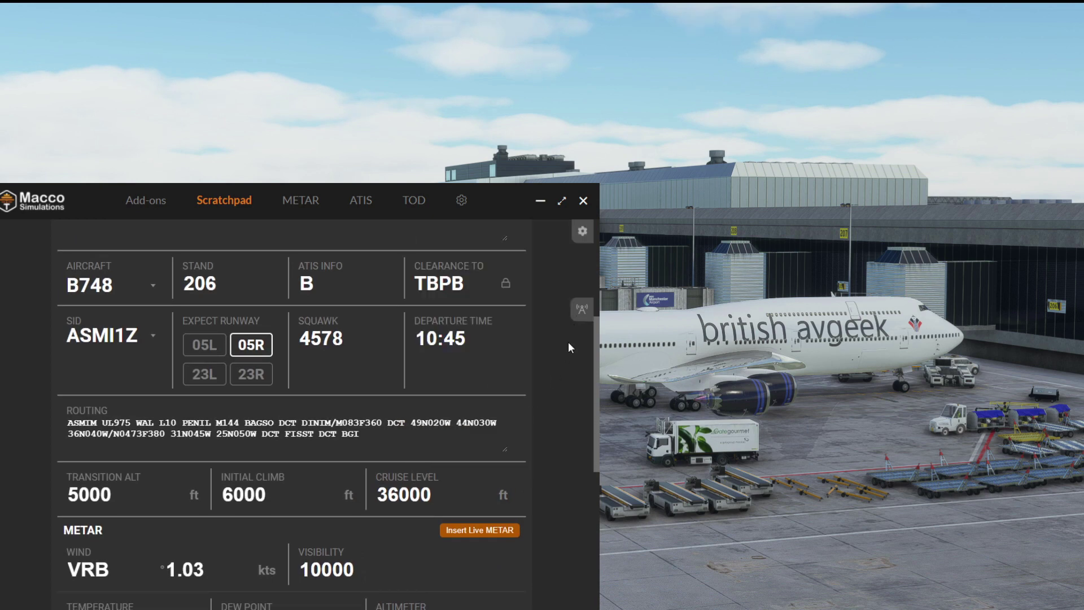
scroll(553, 418, "down", 1)
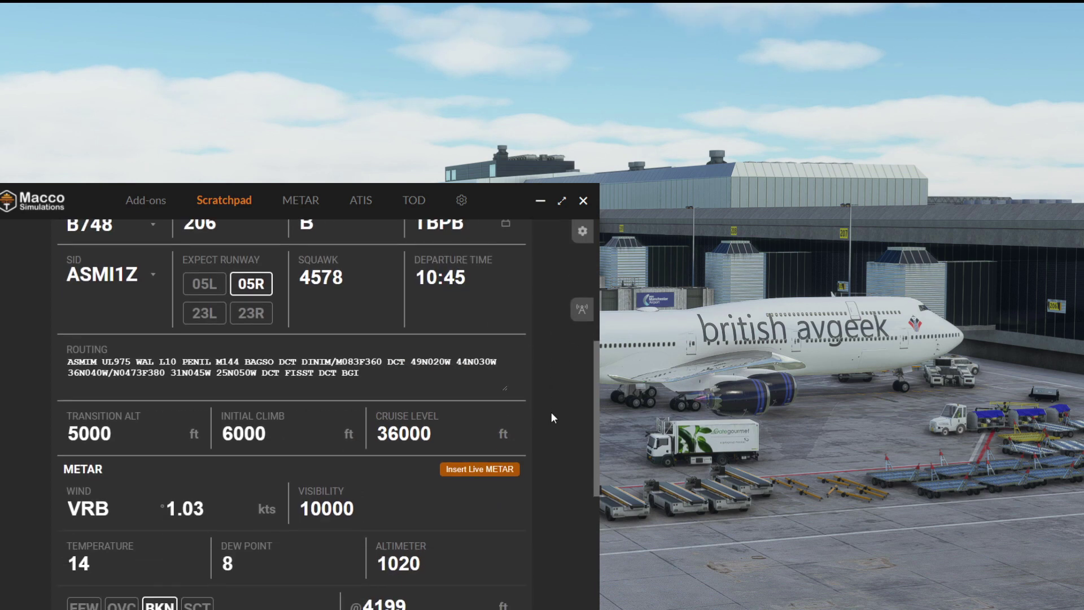
left_click(581, 315)
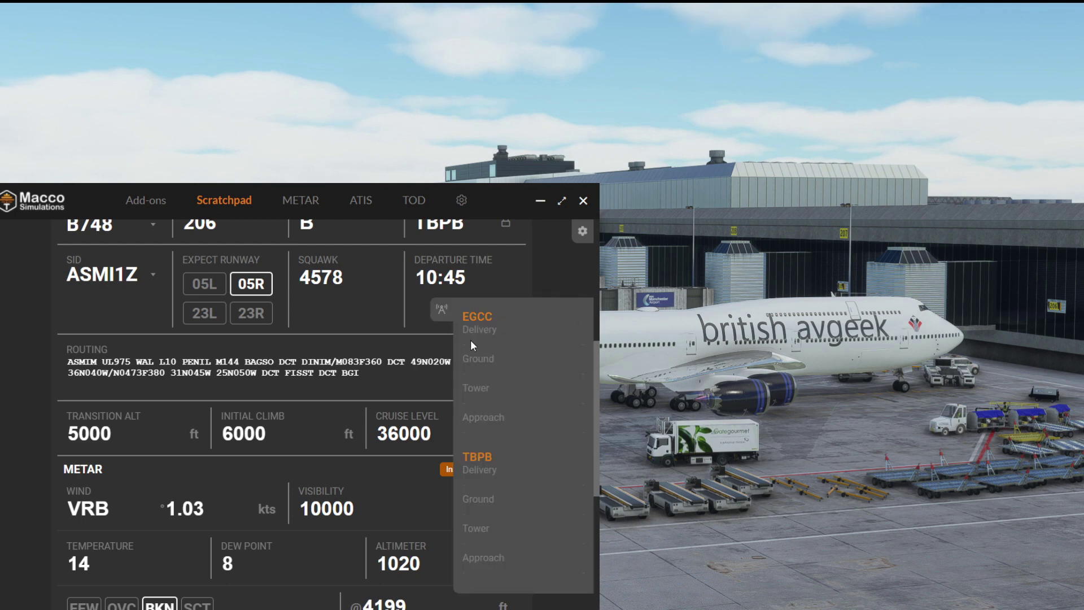
scroll(494, 462, "down", 1)
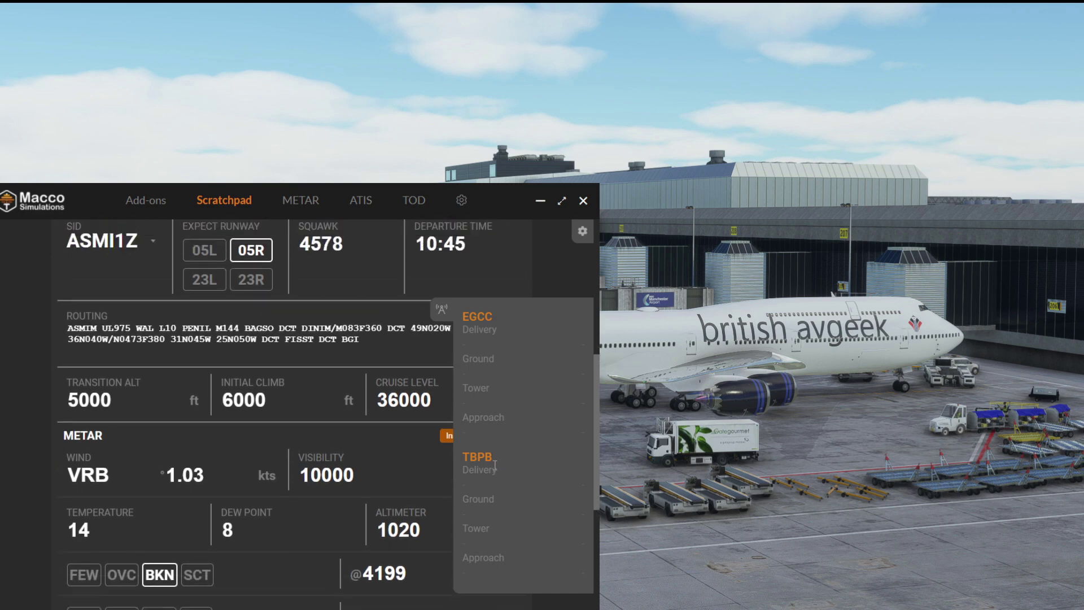
scroll(486, 395, "up", 3)
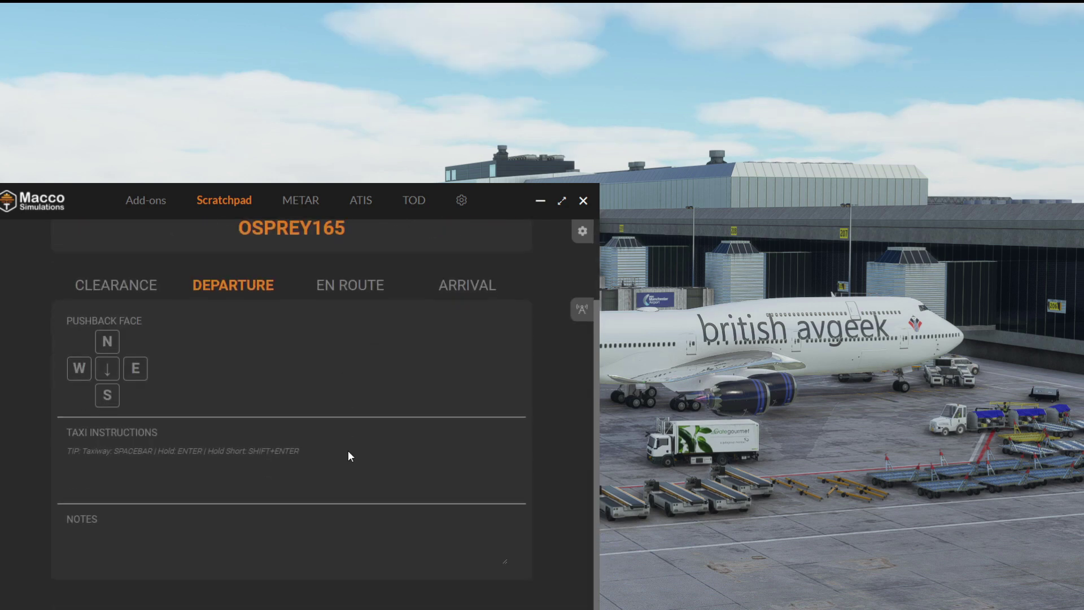
Browse the En Route, Arrival and Clearance pages, ending on the empty METAR lookup page.
scroll(350, 451, "up", 5)
left_click(364, 384)
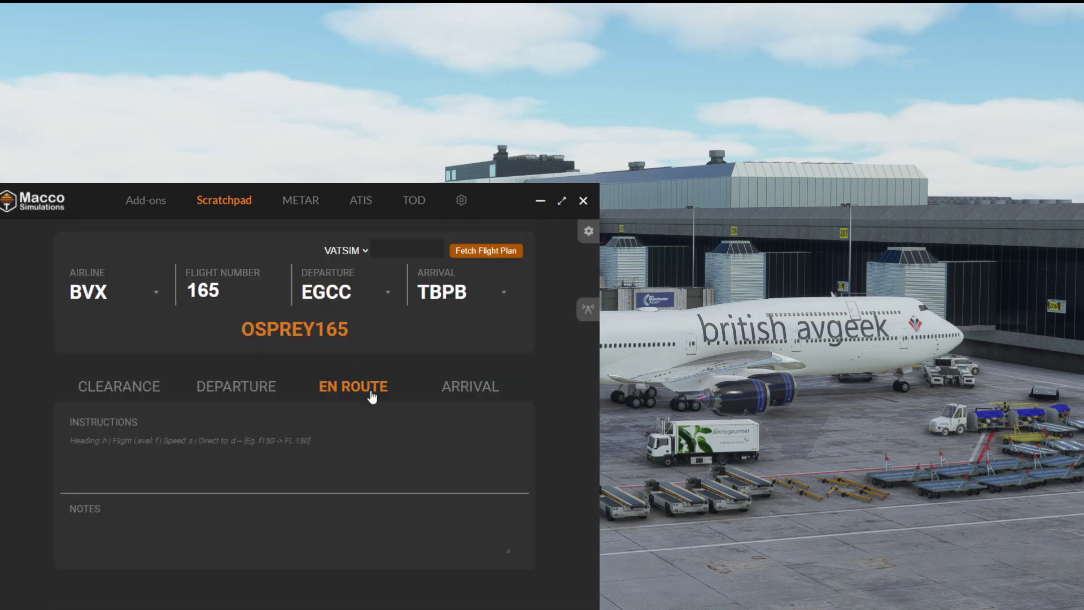
left_click(460, 388)
left_click(119, 386)
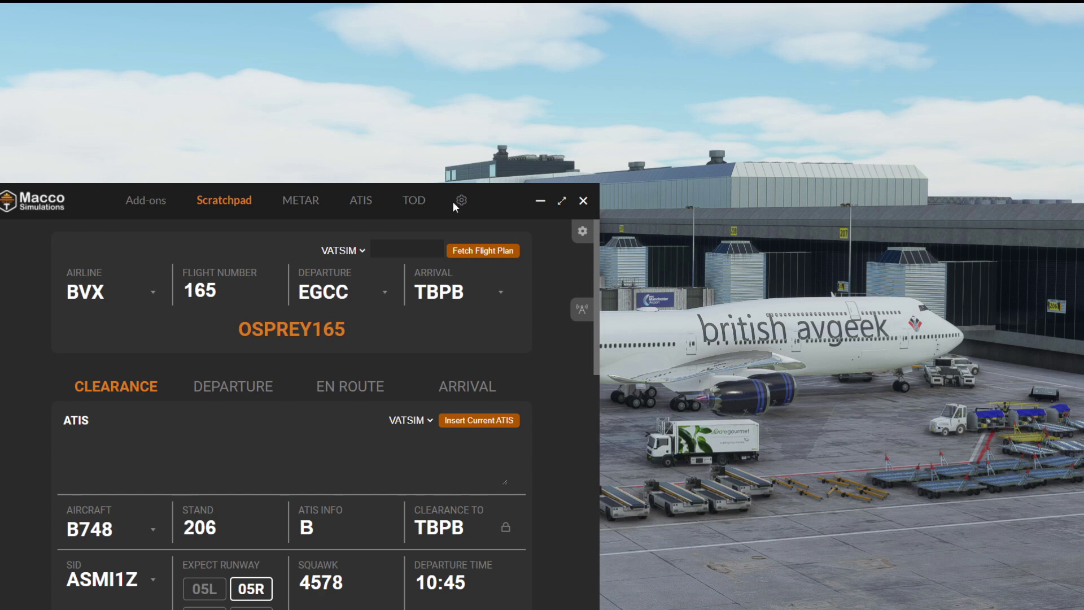
left_click(293, 206)
Look up the METAR for EIDW Dublin Airport.
left_click(293, 250)
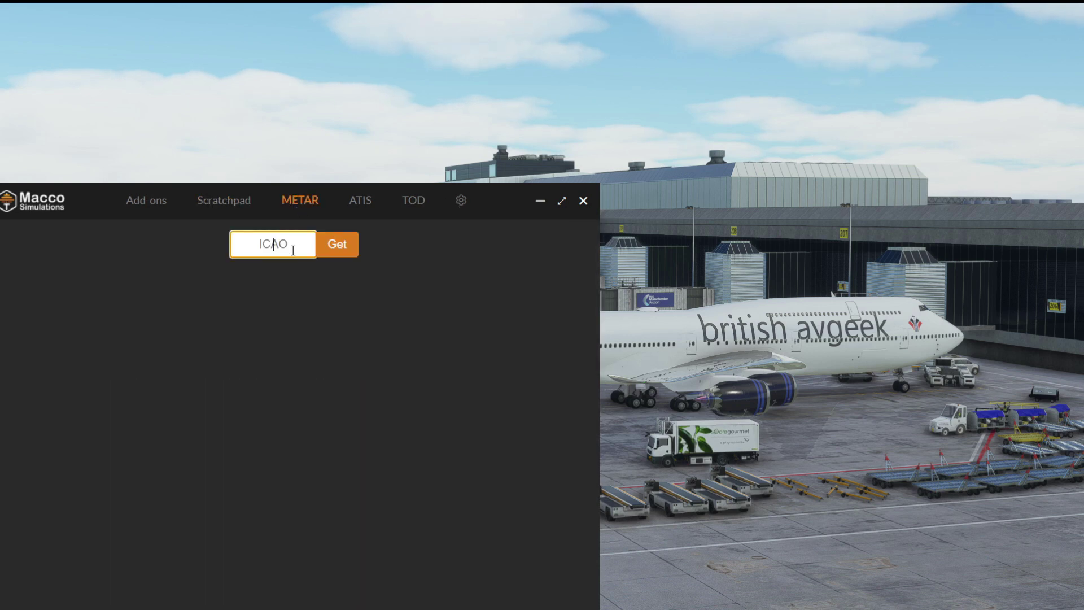
type("EIDW")
left_click(328, 246)
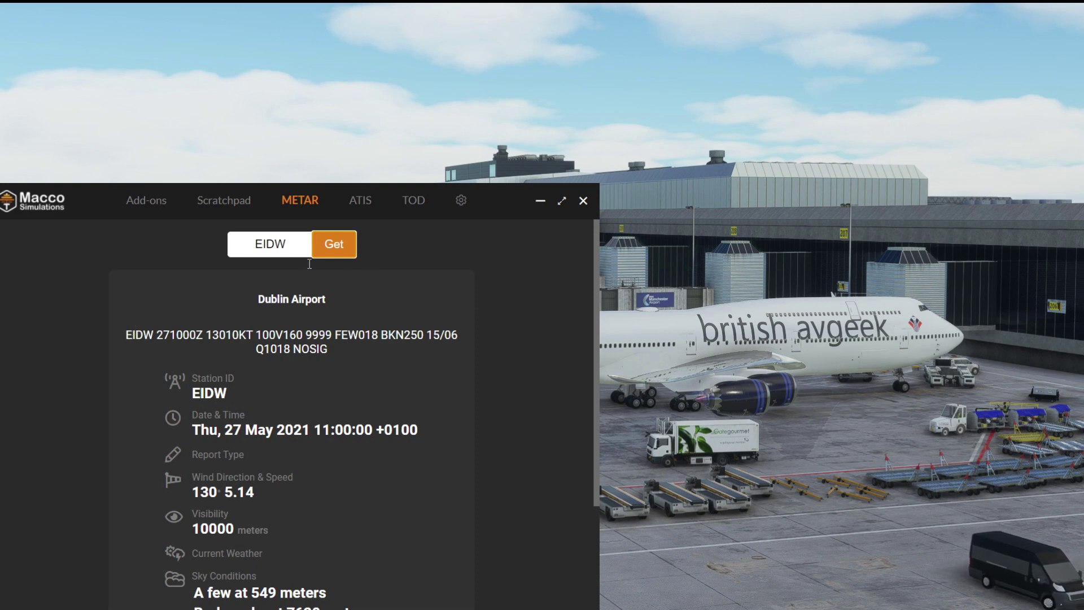
Review the raw EIDW METAR report: wind 130, visibility 10000 m, QNH 1018.
scroll(500, 447, "down", 1)
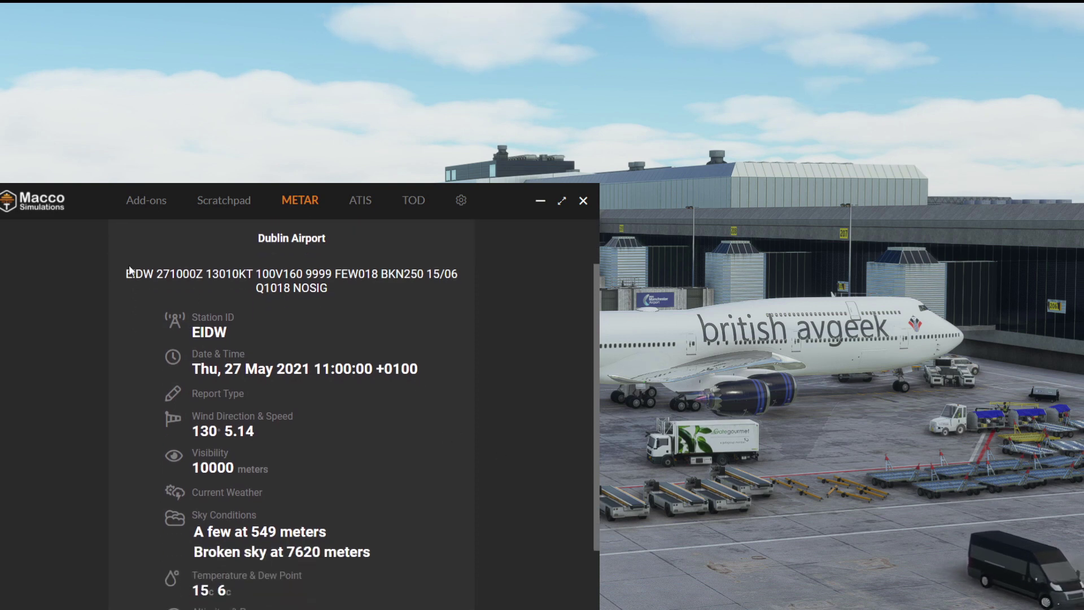
left_click_drag(124, 276, 456, 290)
left_click(380, 296)
scroll(283, 367, "down", 2)
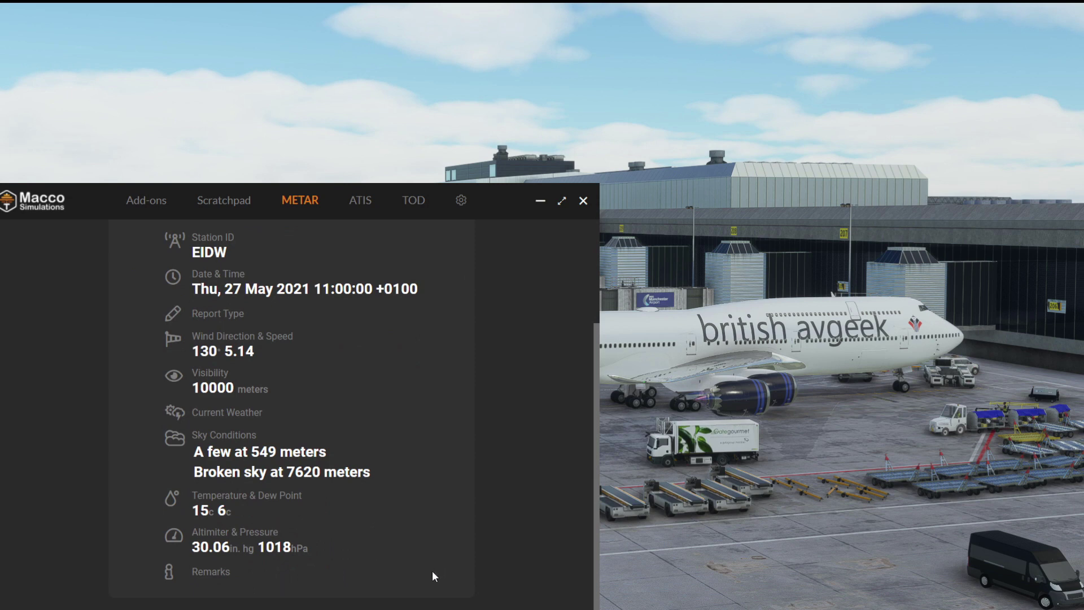
scroll(432, 571, "up", 4)
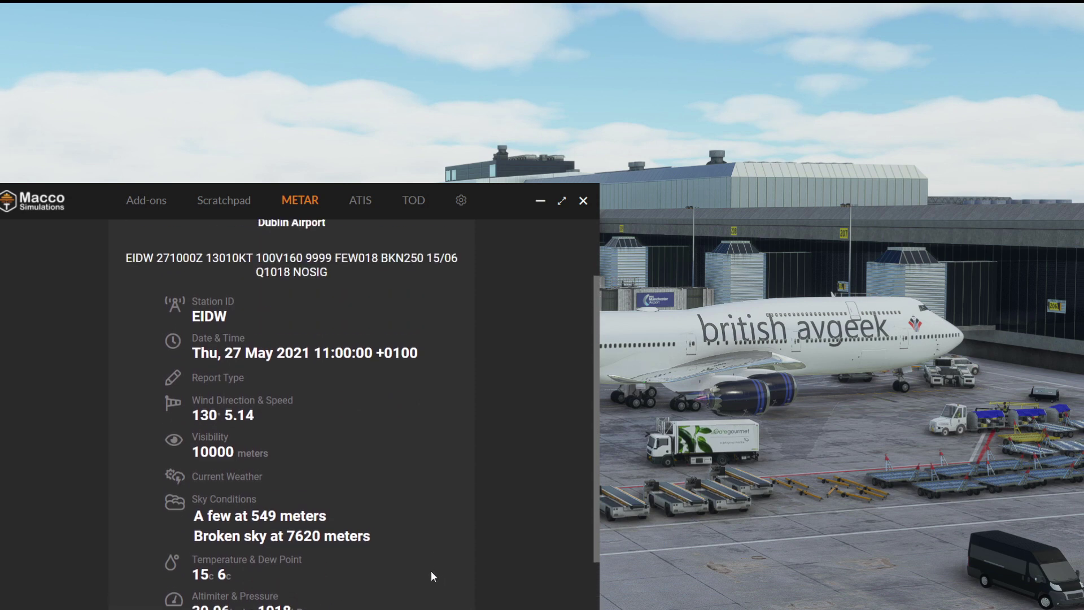
left_click_drag(122, 334, 479, 357)
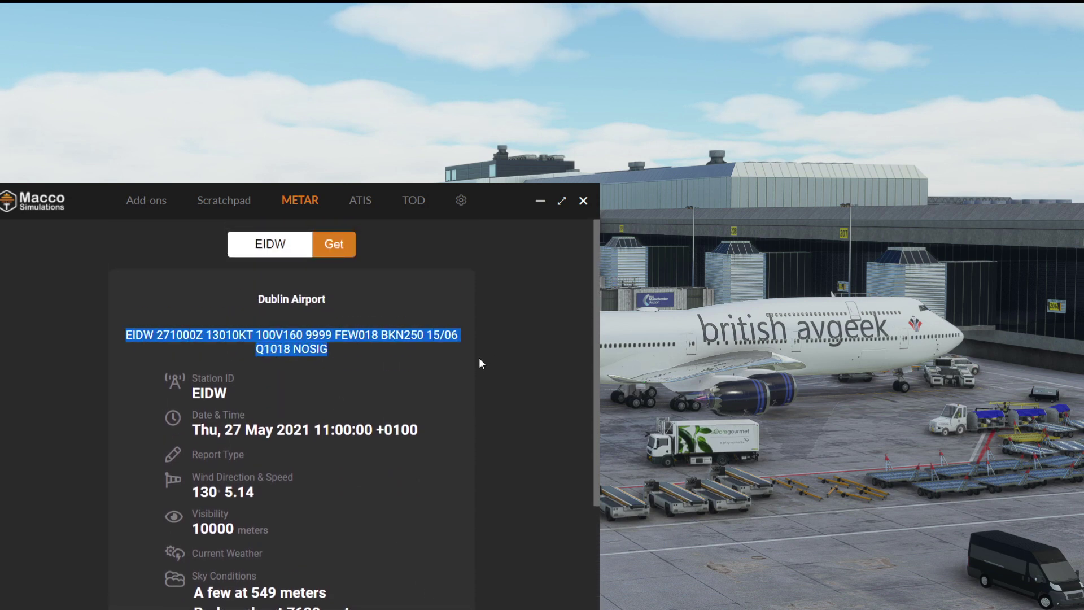
left_click(404, 345)
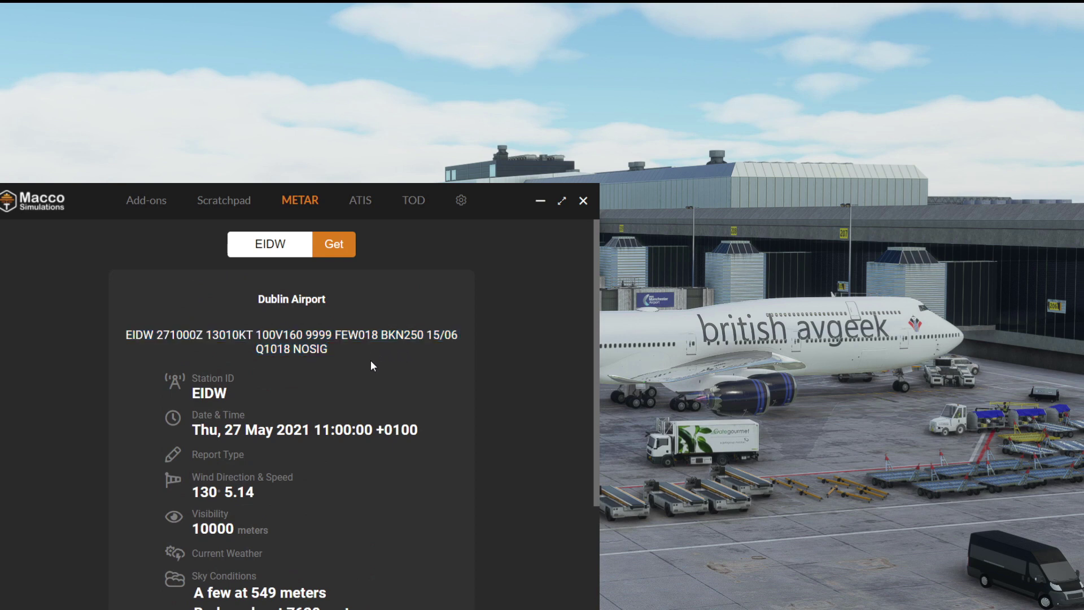
scroll(378, 373, "down", 4)
scroll(389, 378, "up", 4)
Fetch and read the EGKK VATSIM ATIS: Gatwick information M, runway 26L, QNH 1020.
left_click(361, 202)
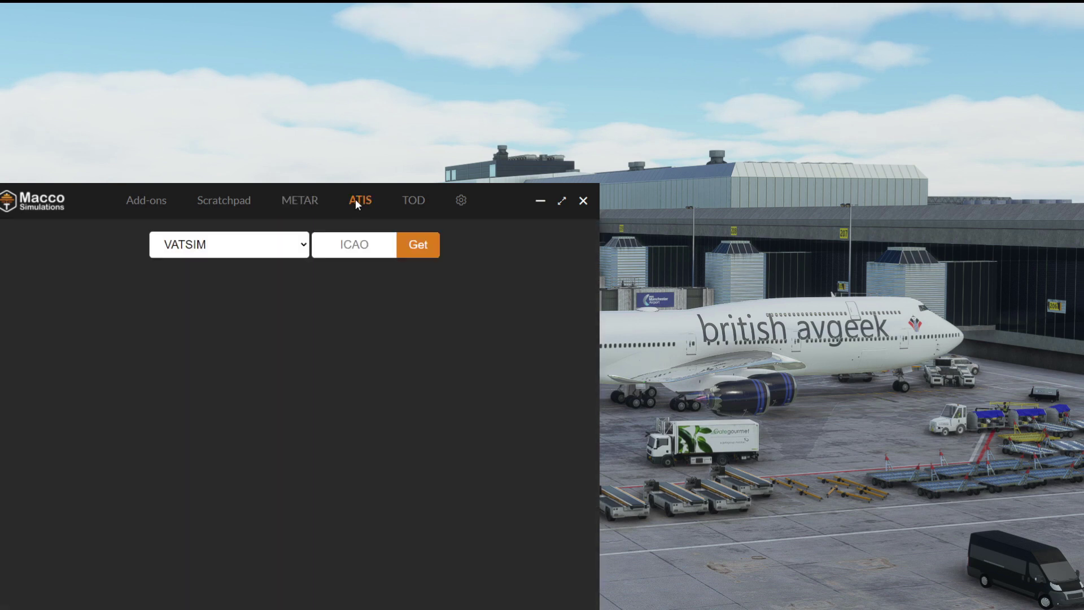
left_click(348, 243)
type("EGKK")
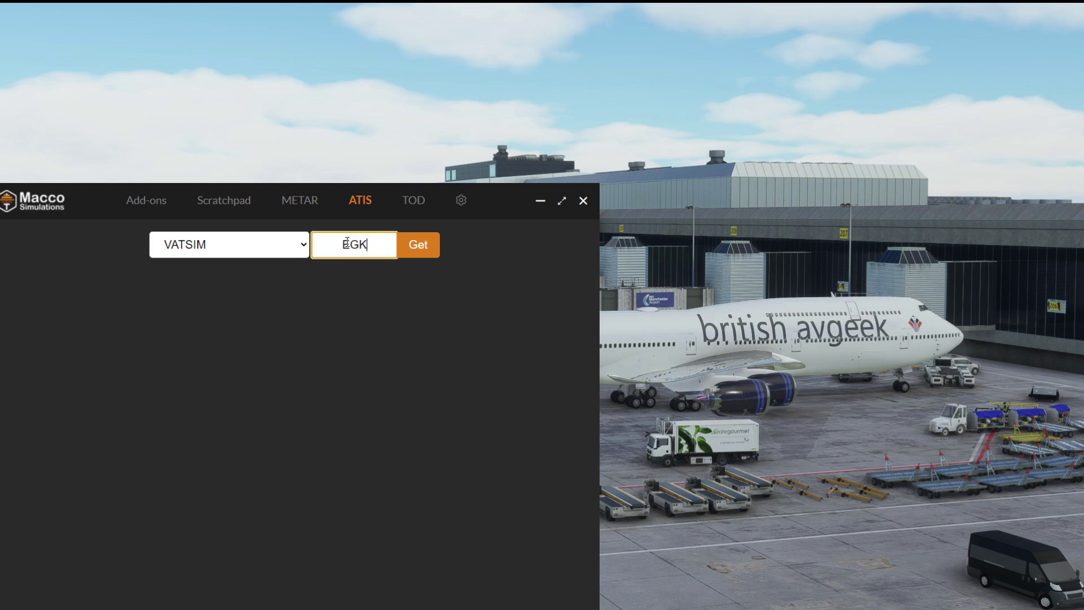
left_click(422, 245)
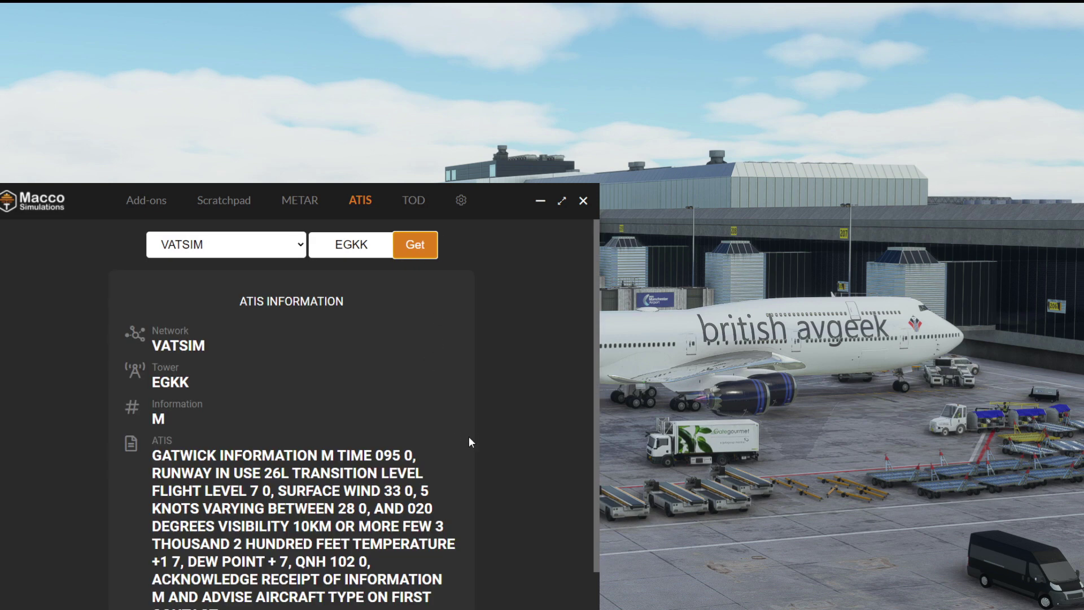
scroll(469, 436, "down", 1)
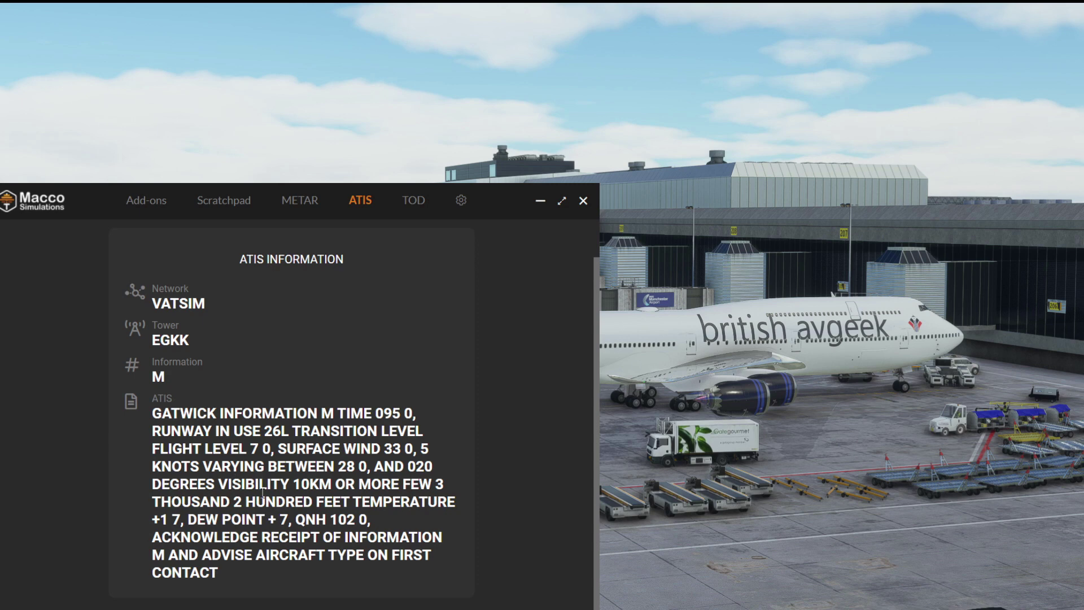
scroll(279, 507, "up", 1)
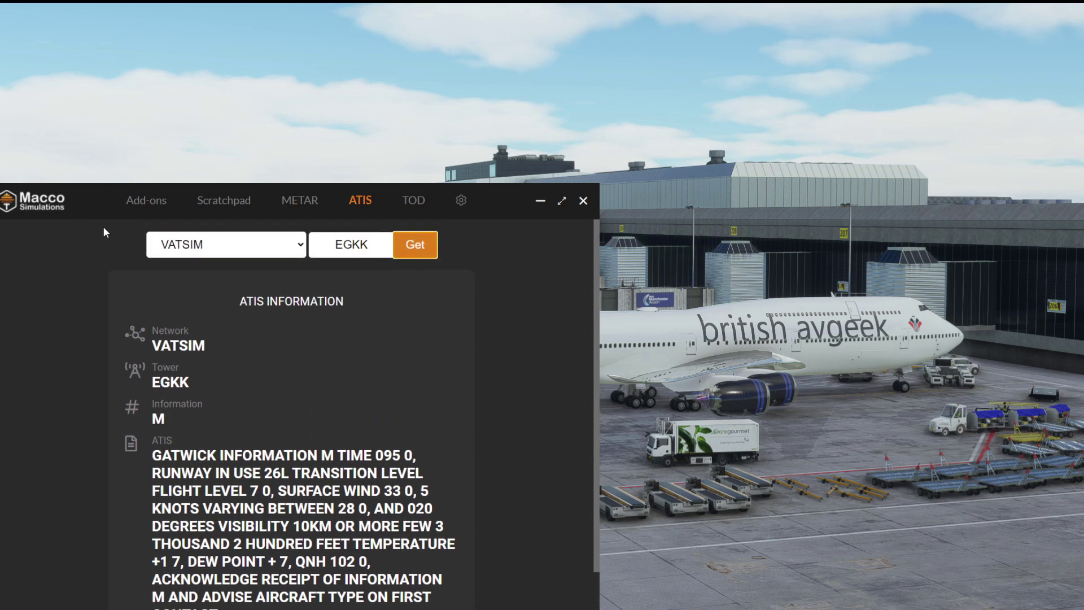
left_click(350, 254)
scroll(243, 429, "down", 1)
scroll(243, 430, "up", 1)
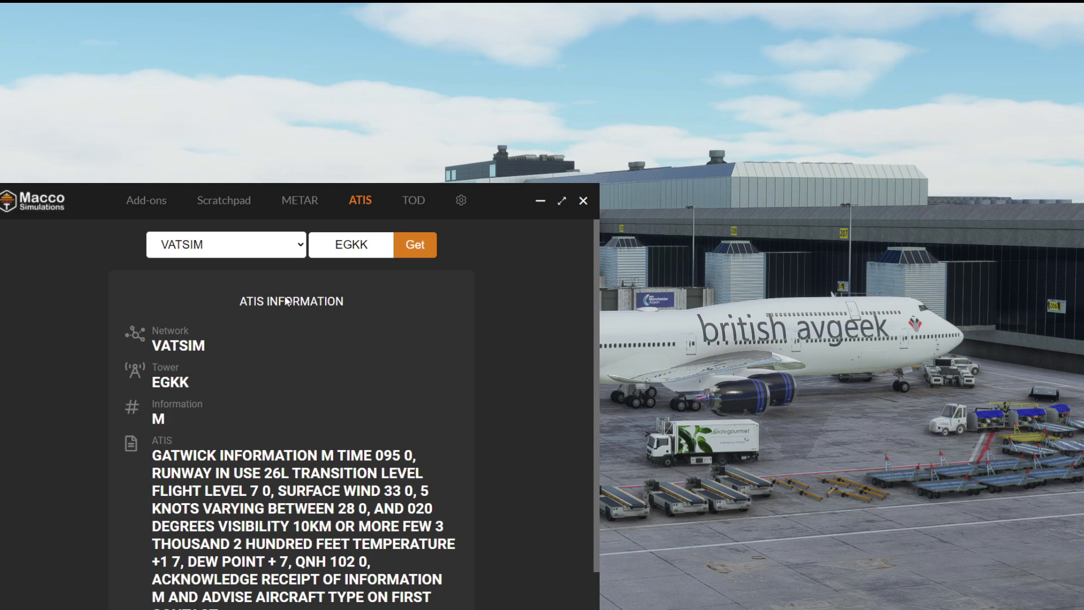
Fetch the FAA real-world ATIS for KJFK and review information G with ILS runways 4R and 4L.
key("Down")
key("Tab")
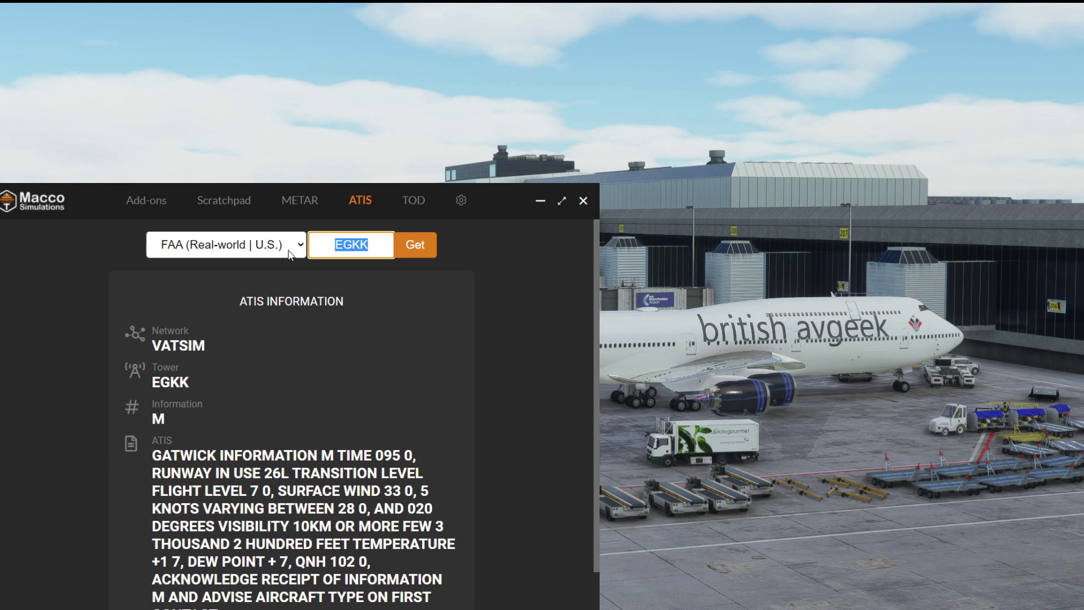
type("KJFK")
left_click(408, 243)
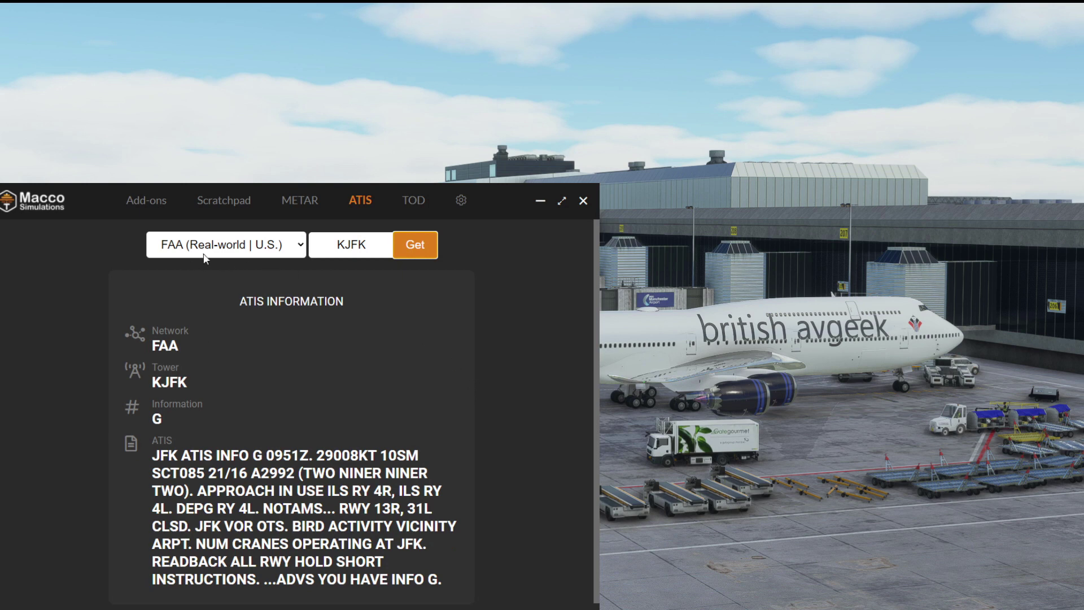
scroll(353, 324, "down", 1)
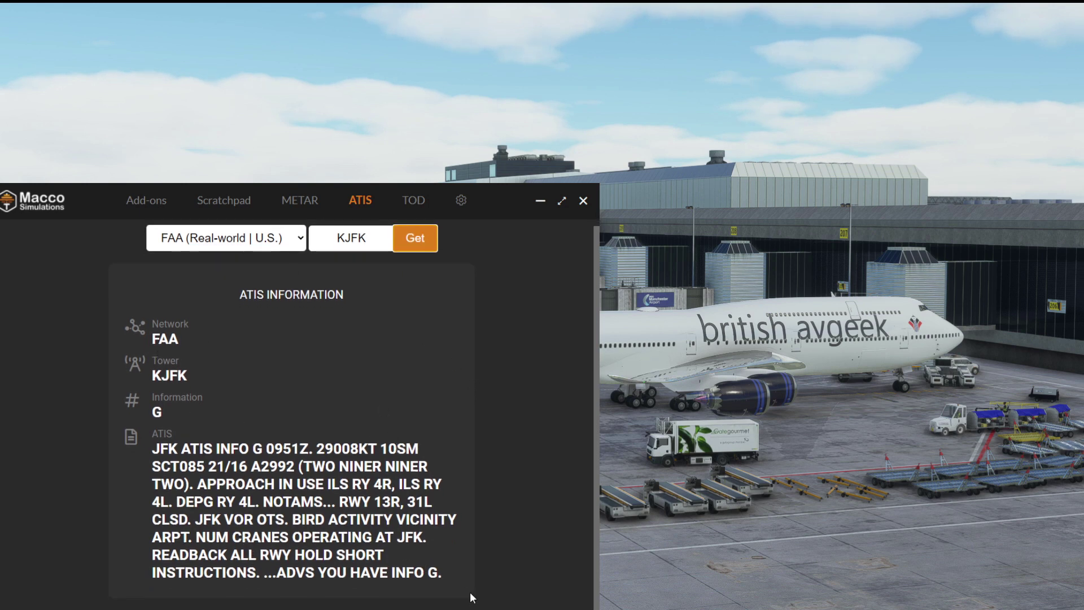
left_click_drag(440, 572, 67, 438)
left_click(416, 512)
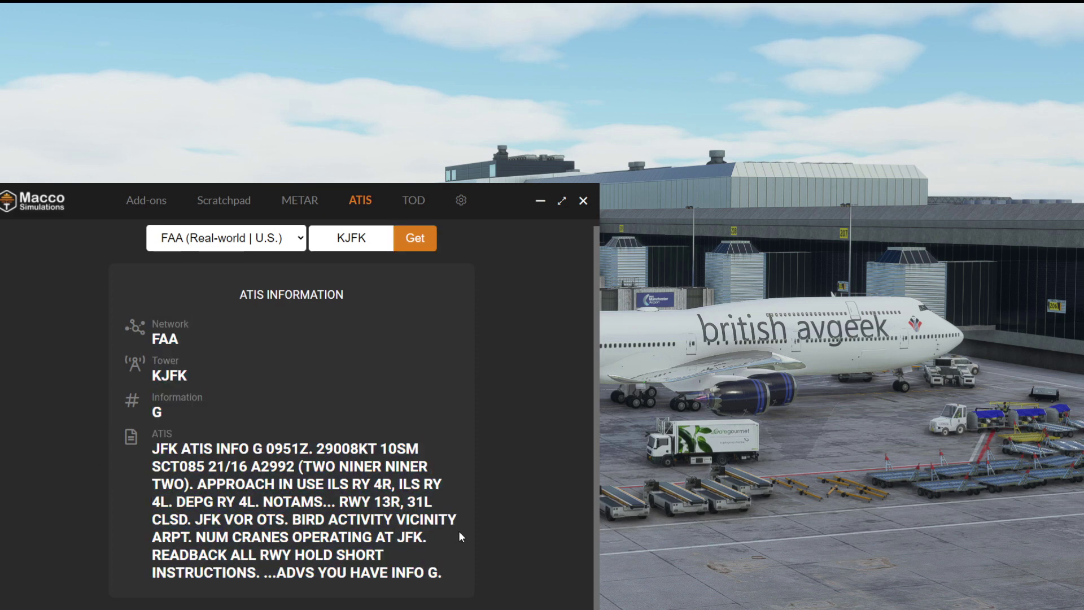
scroll(458, 531, "up", 1)
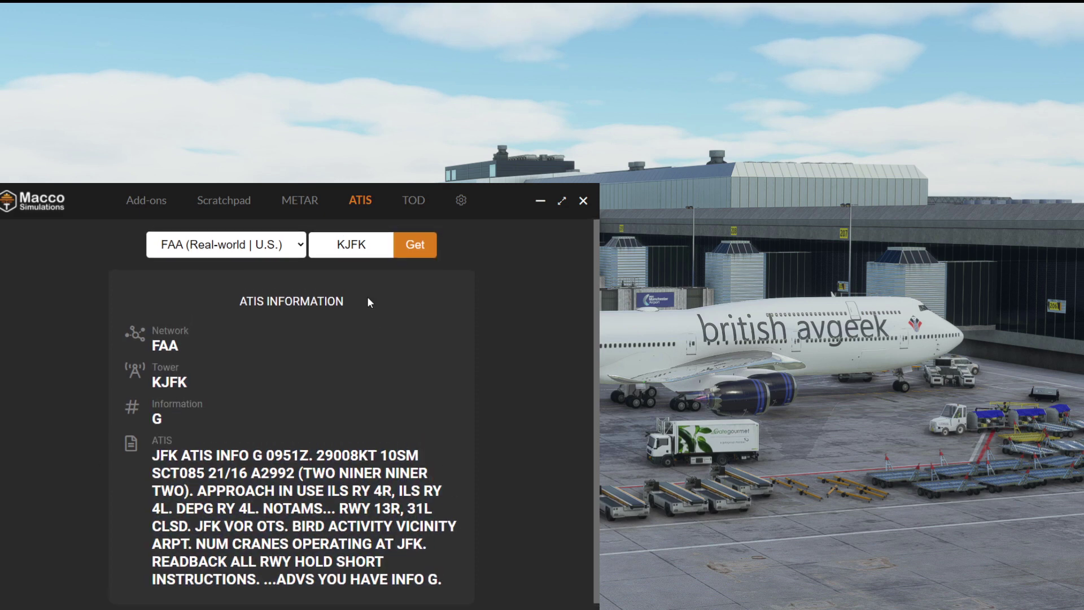
Fetch the live flight data into the TOD calculator for TBPB and check its empty STAR list.
left_click(415, 204)
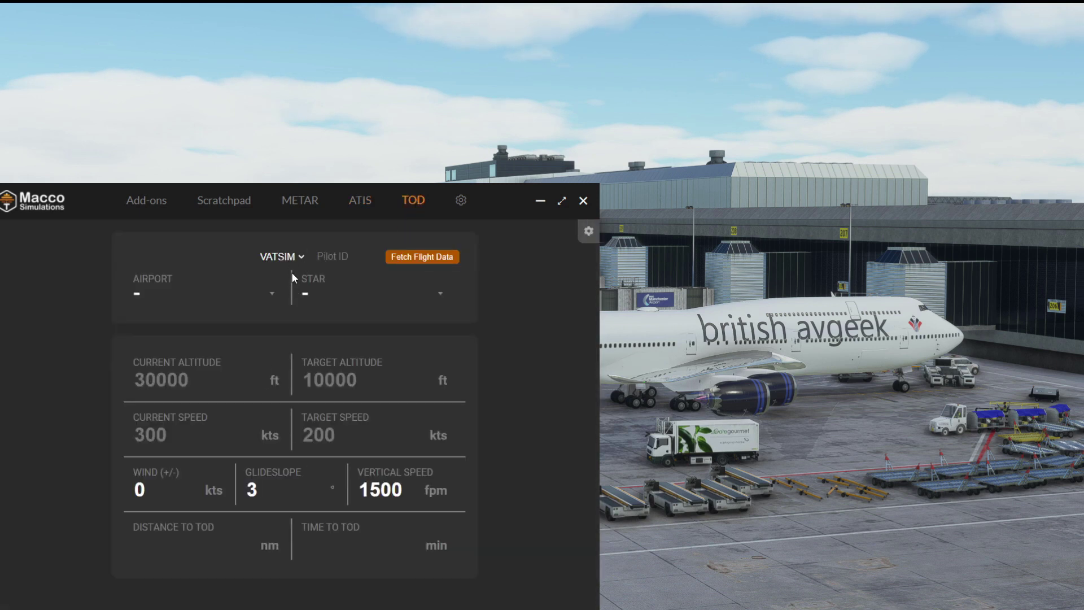
left_click(319, 257)
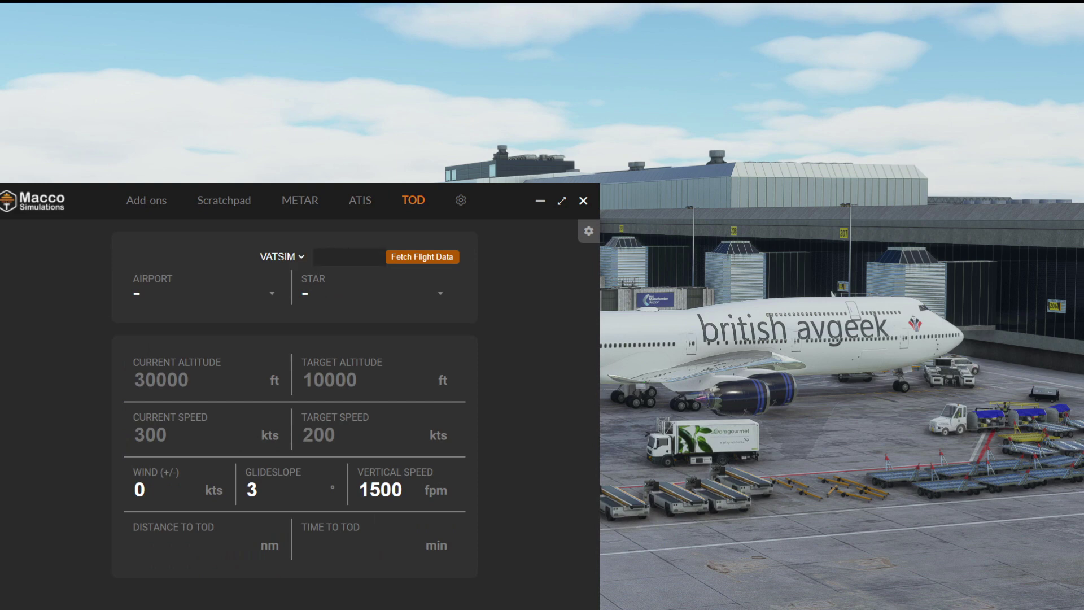
left_click(402, 257)
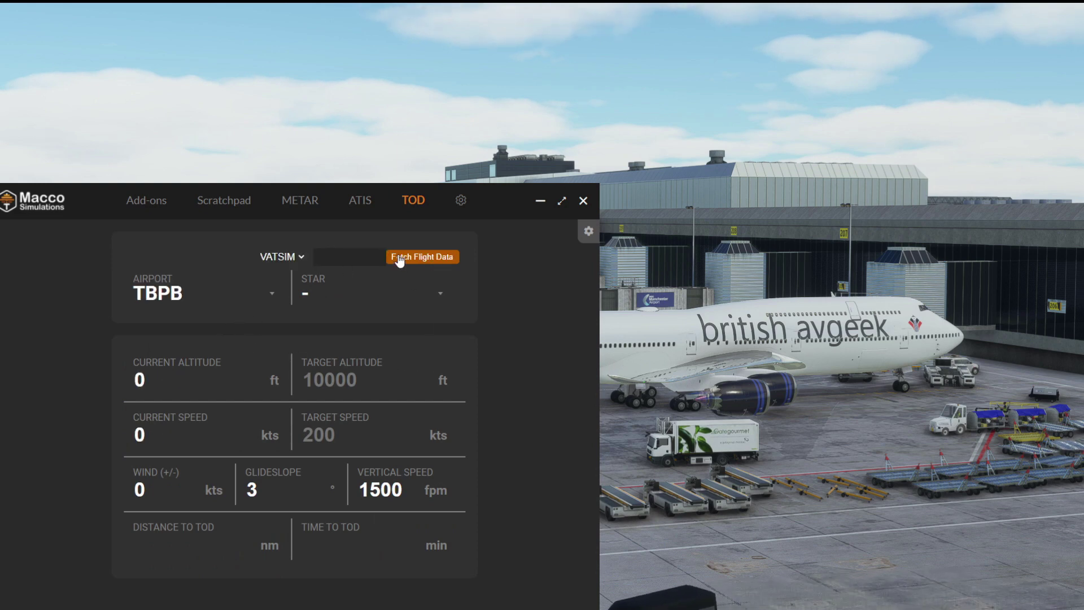
left_click(441, 297)
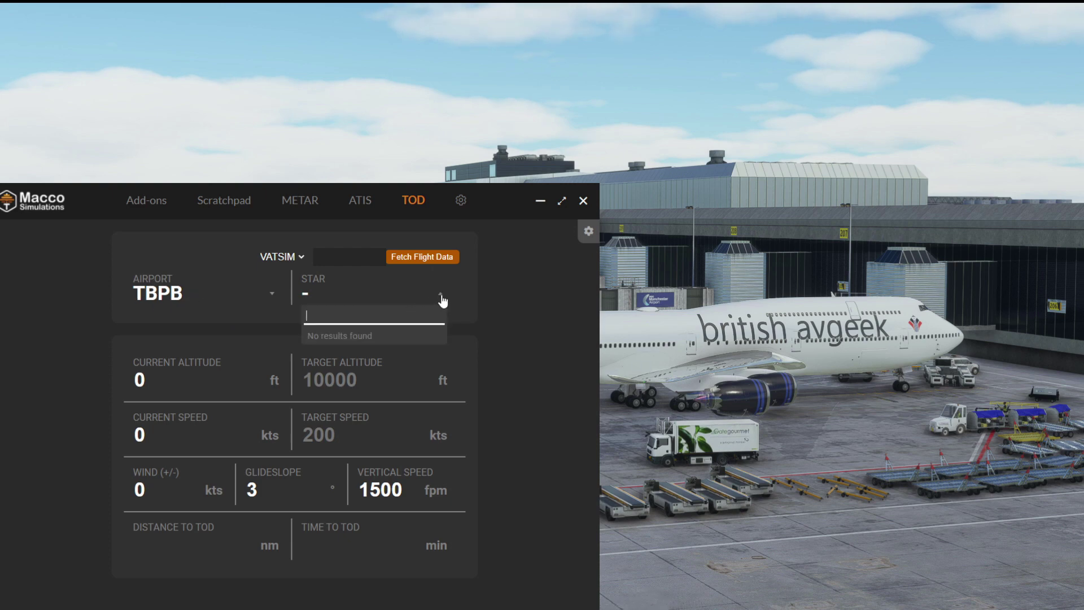
left_click(441, 297)
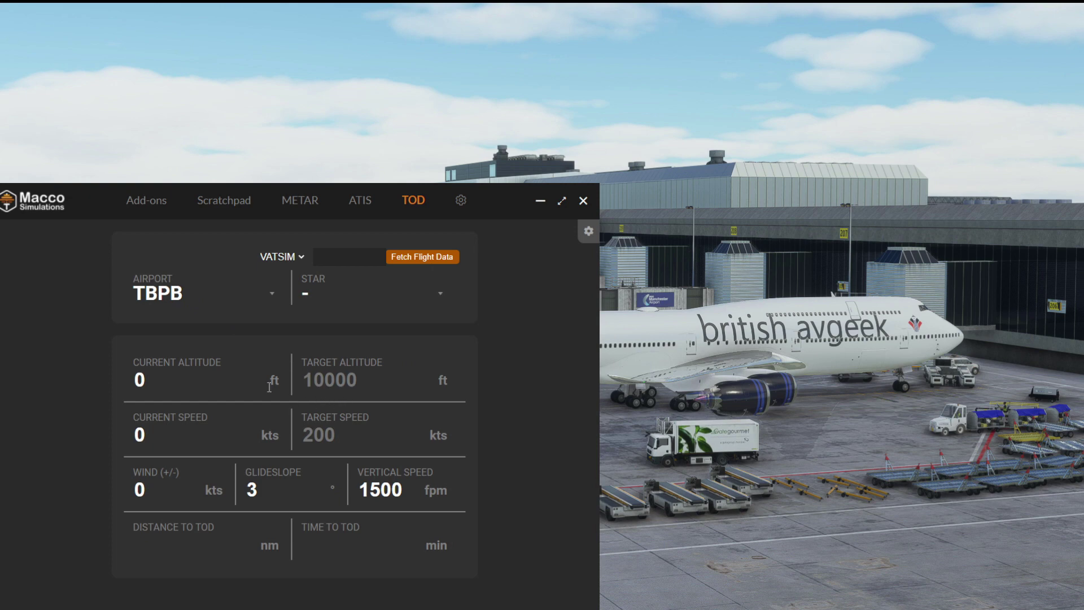
Enter altitudes 36000 to 8000 ft and speeds 290 to 240 kts in the descent calculator.
left_click(188, 378)
type("360000")
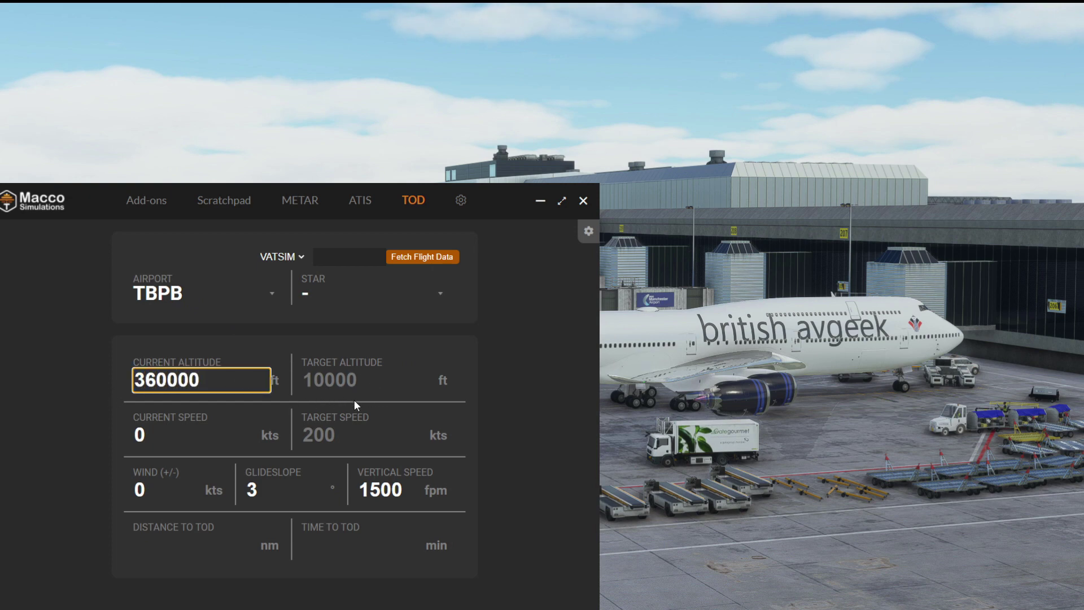
key("BackSpace")
left_click(346, 380)
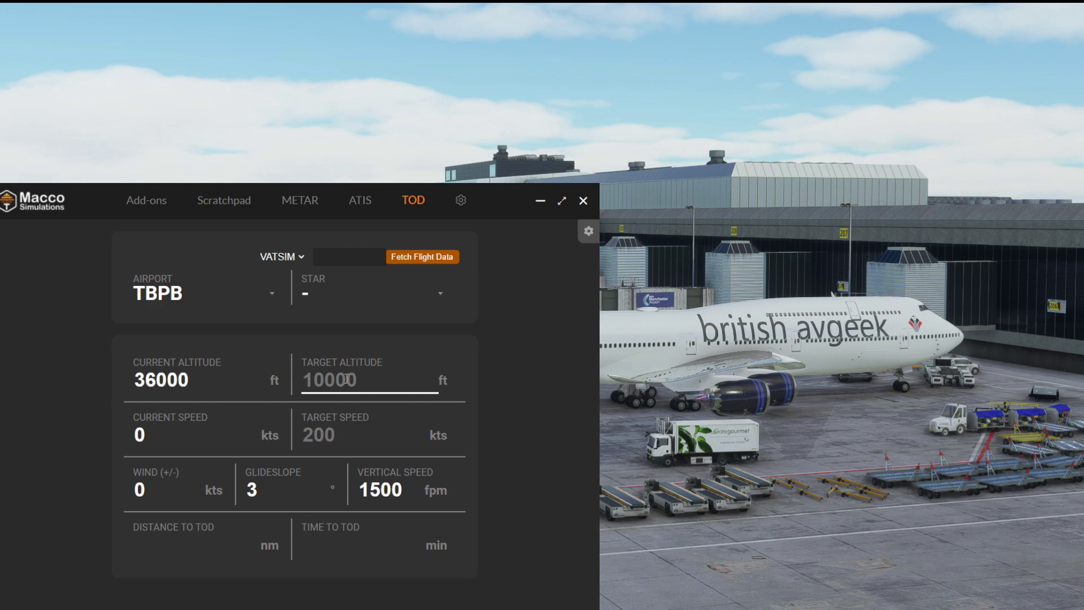
type("80000")
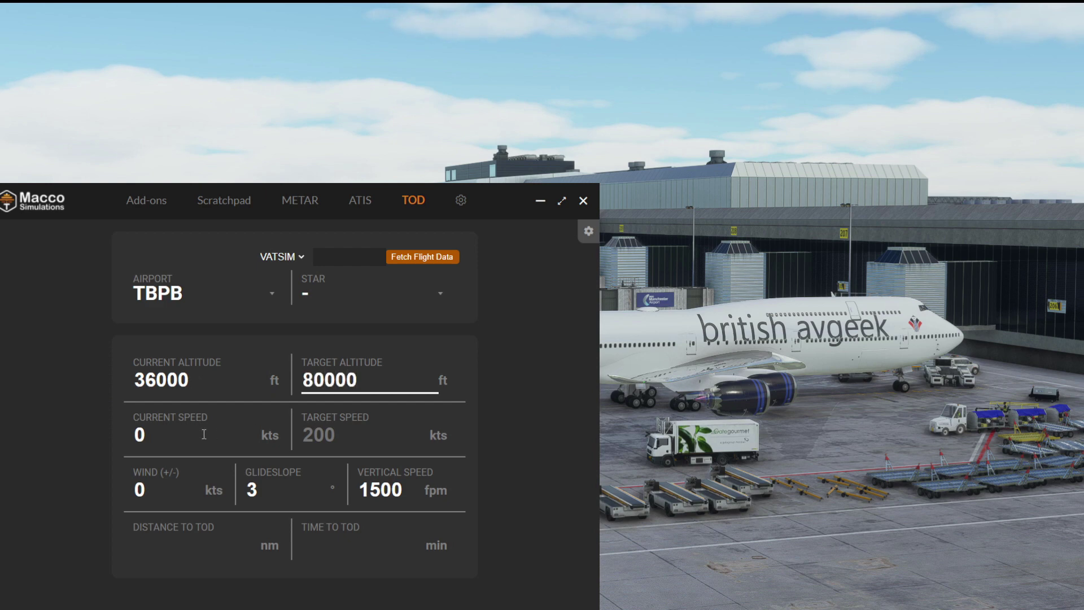
key("BackSpace")
left_click(197, 435)
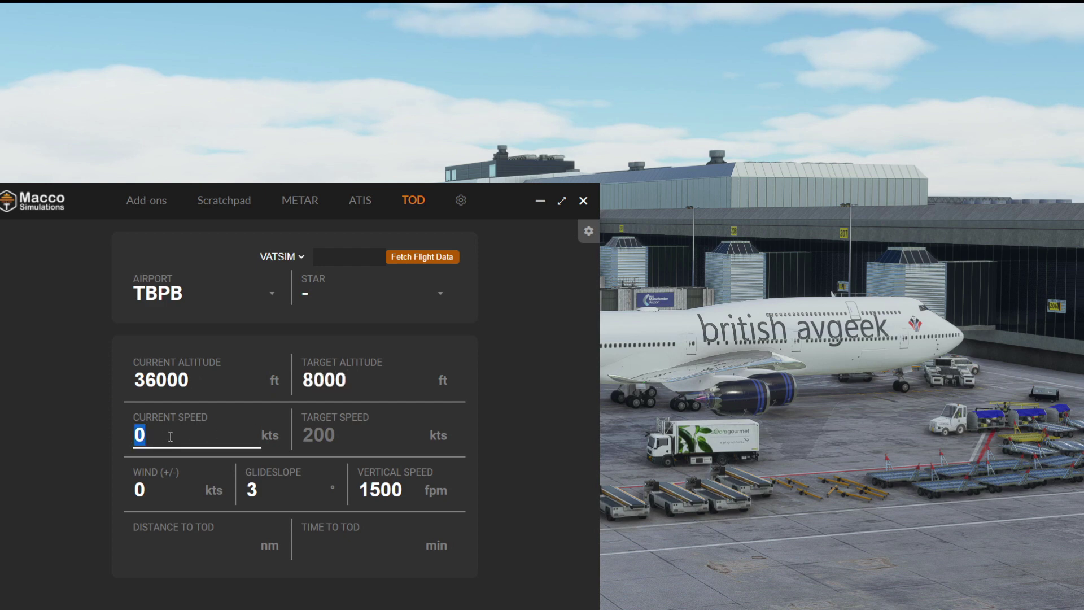
type("290")
left_click(336, 436)
type("240")
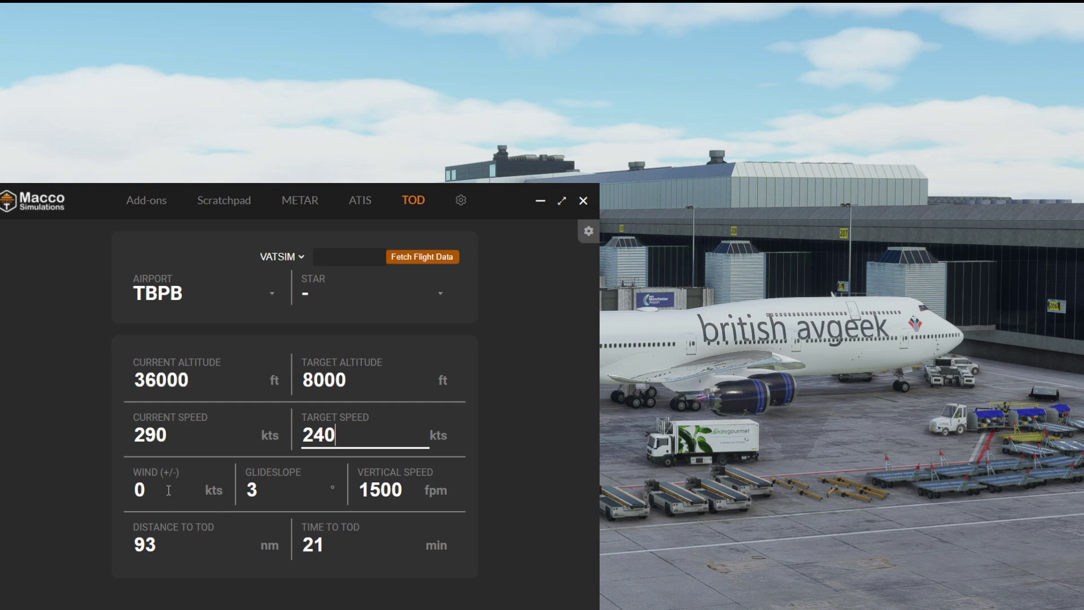
Adjust the vertical speed digits and reset the glideslope to 3°, giving TOD 93 nm.
left_click(237, 487)
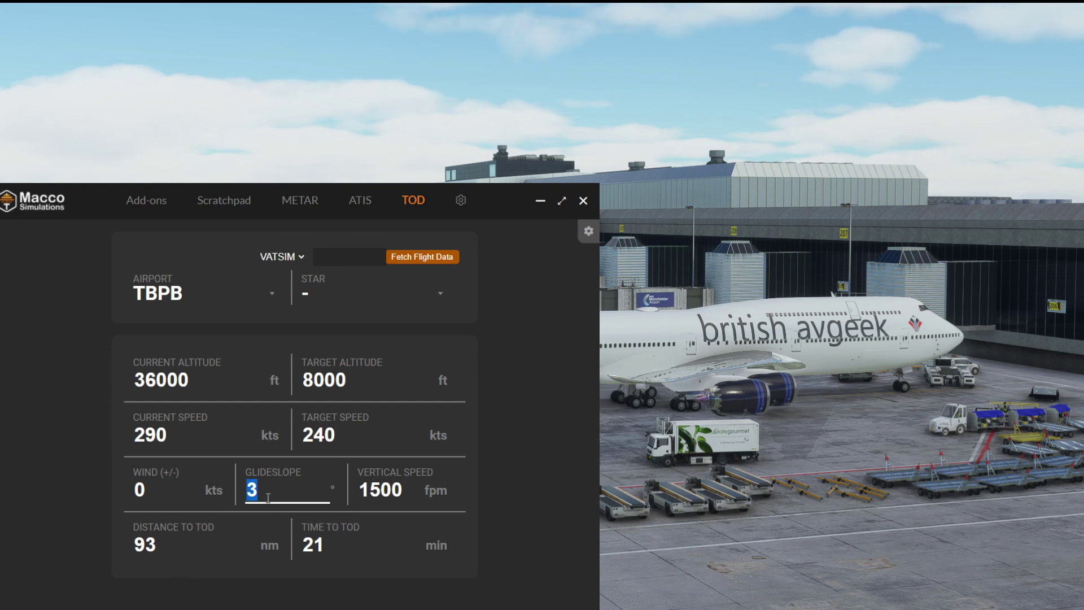
left_click_drag(381, 490, 371, 490)
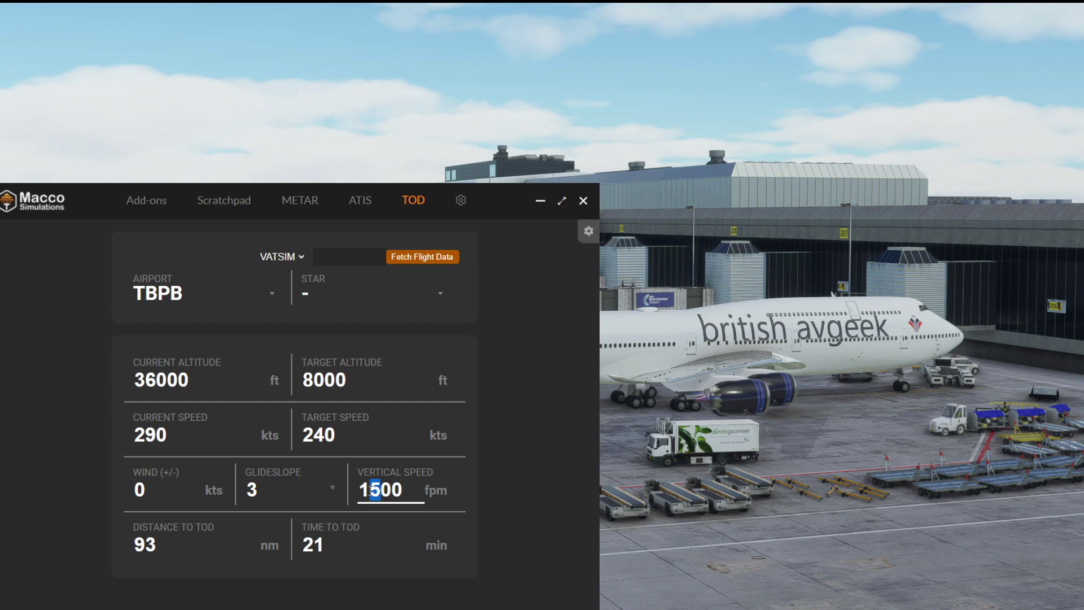
type("8")
key("Right")
key("Right")
mouse_move(378, 490)
left_mouse_down()
mouse_move(357, 490)
mouse_move(373, 488)
left_mouse_up()
type("5")
left_click_drag(280, 490, 234, 487)
type("2")
type("3")
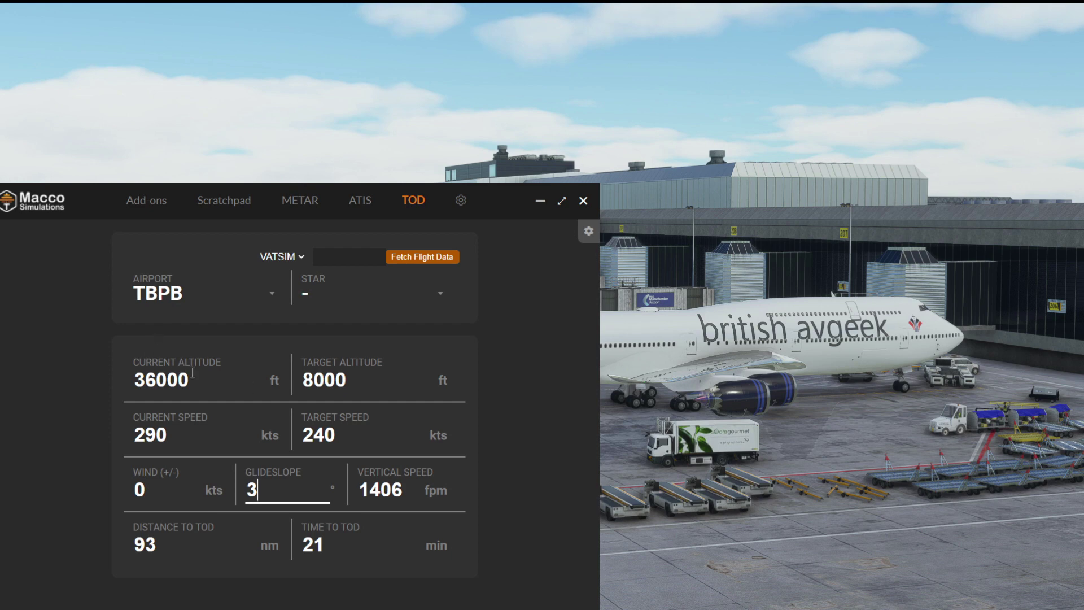
Change the TOD targets to 4000 ft and 230 kts, then view the EGBB Birmingham add-on page.
left_click(135, 380)
left_click(353, 379)
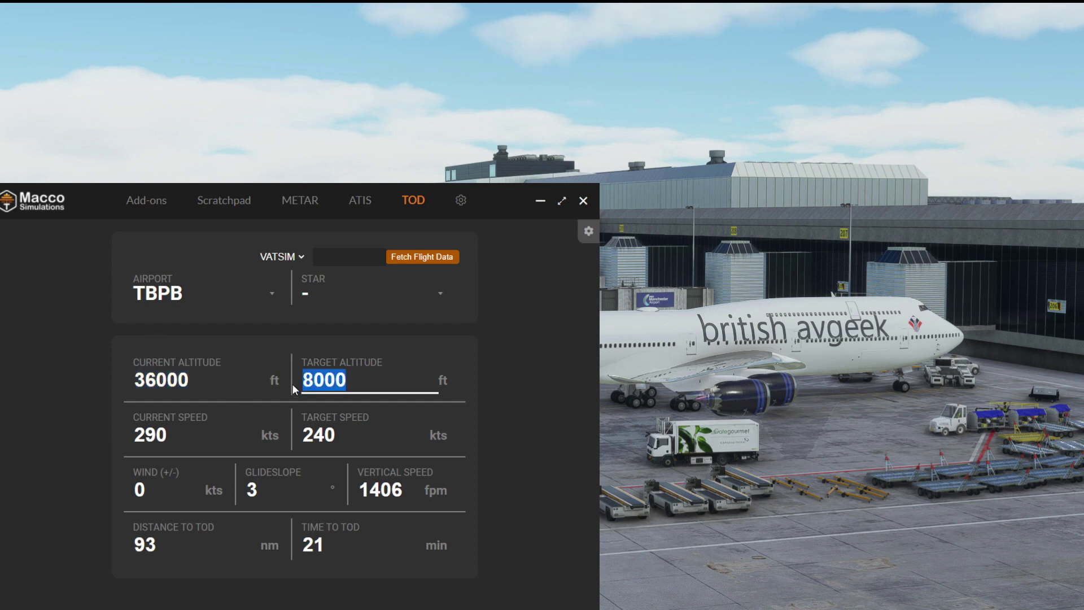
left_click_drag(316, 379, 302, 379)
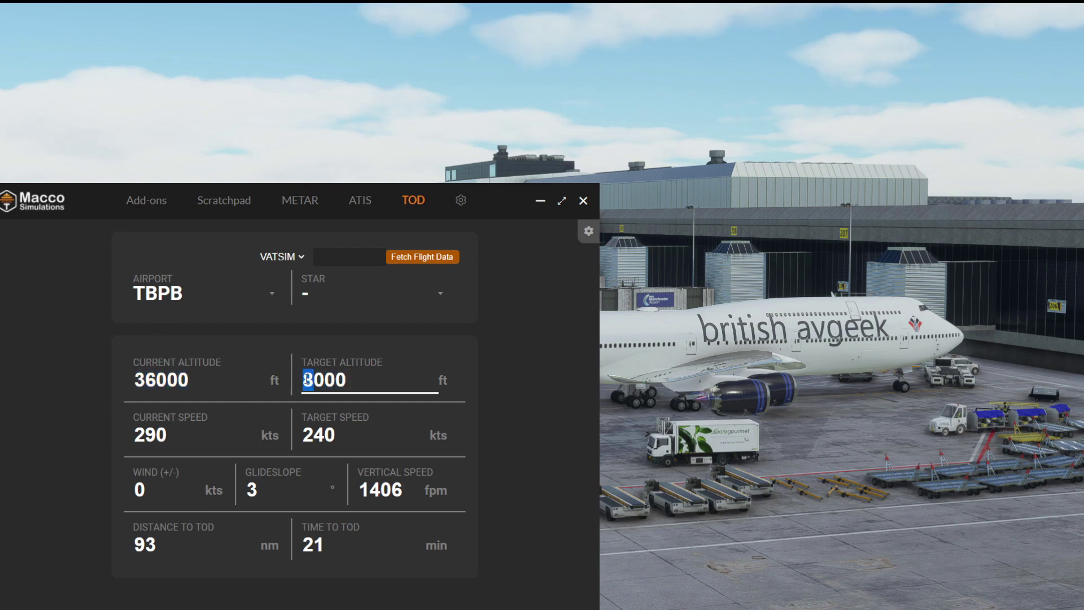
type("4")
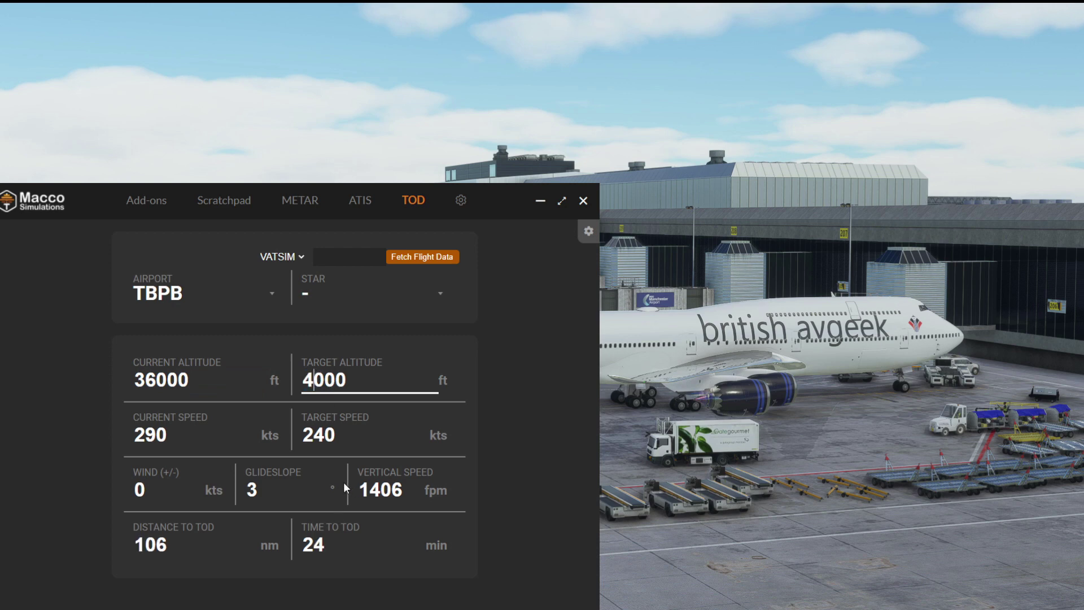
left_click(323, 434)
left_click_drag(323, 434, 314, 434)
type("3")
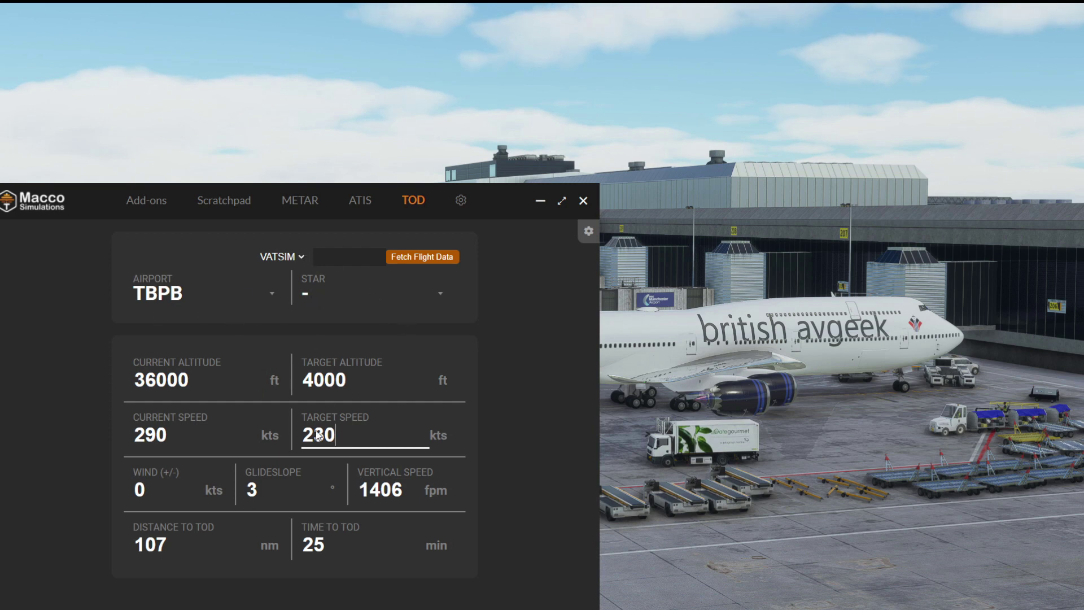
left_click(152, 200)
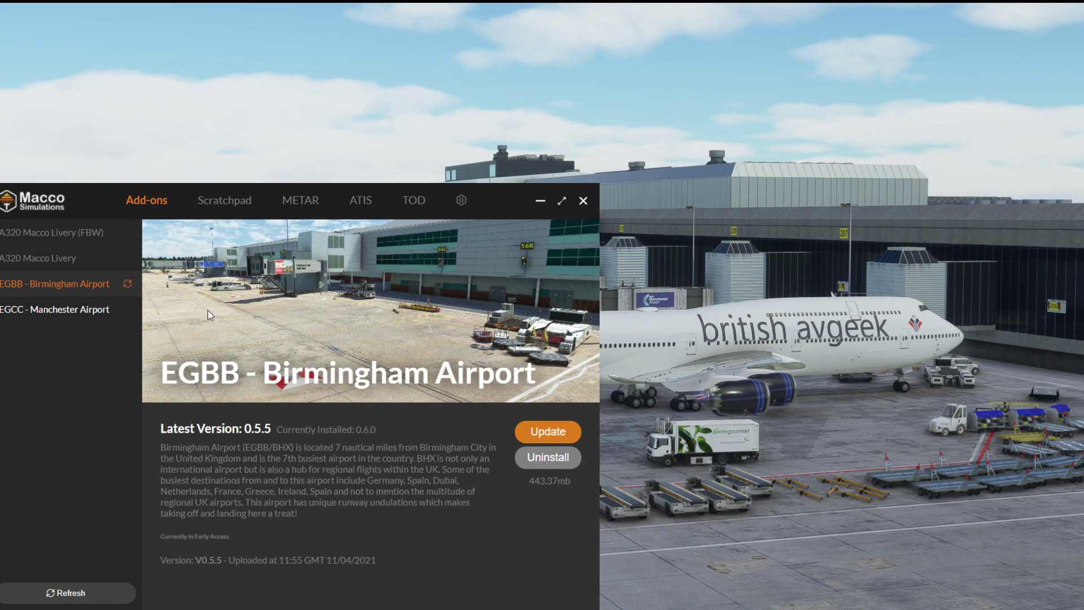
Scroll through the Scratchpad's OSPREY165 clearance: stand 206, SID ASMI1Z, squawk 4578.
left_click(218, 202)
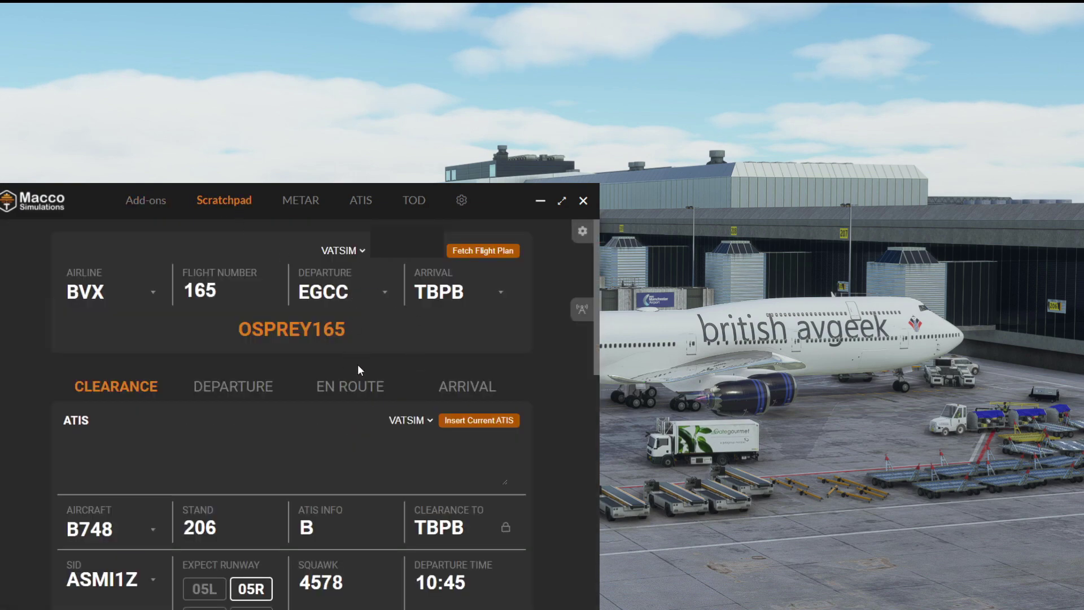
scroll(364, 446, "down", 5)
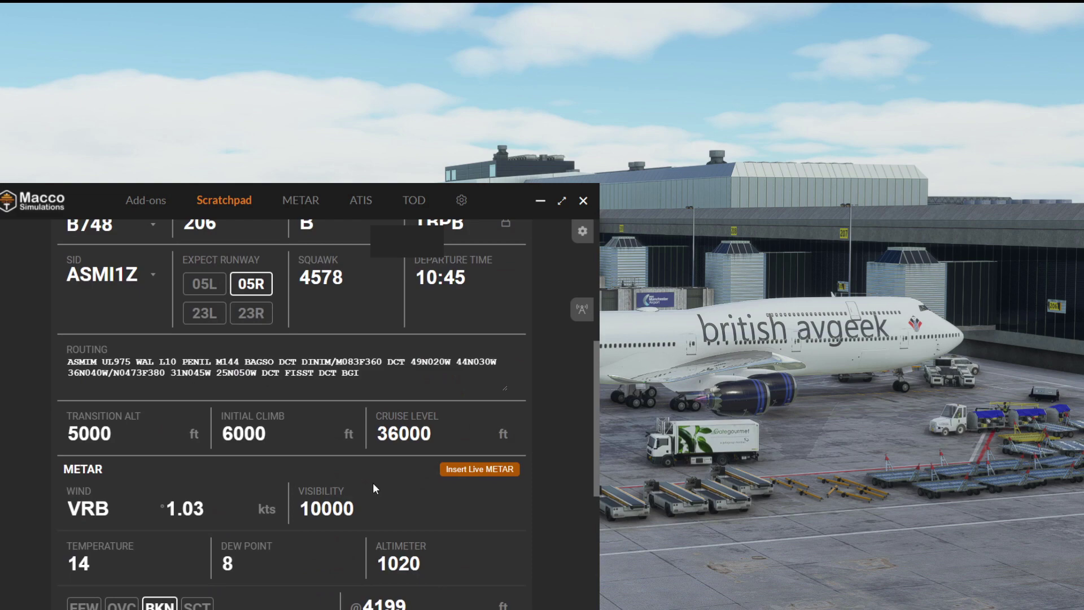
scroll(372, 483, "up", 5)
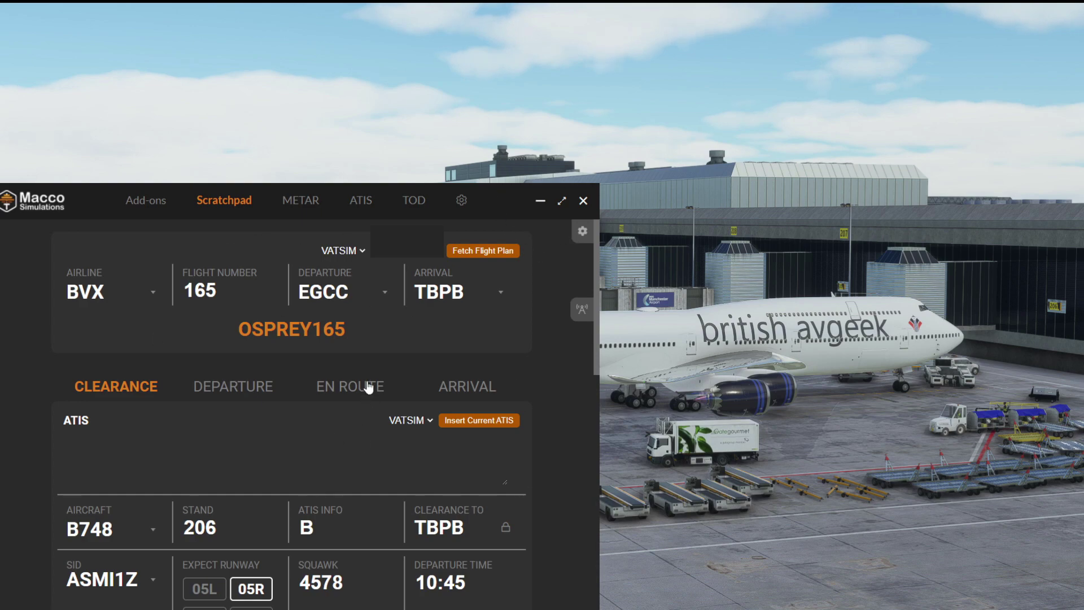
scroll(358, 475, "down", 5)
scroll(389, 491, "up", 5)
scroll(359, 445, "down", 8)
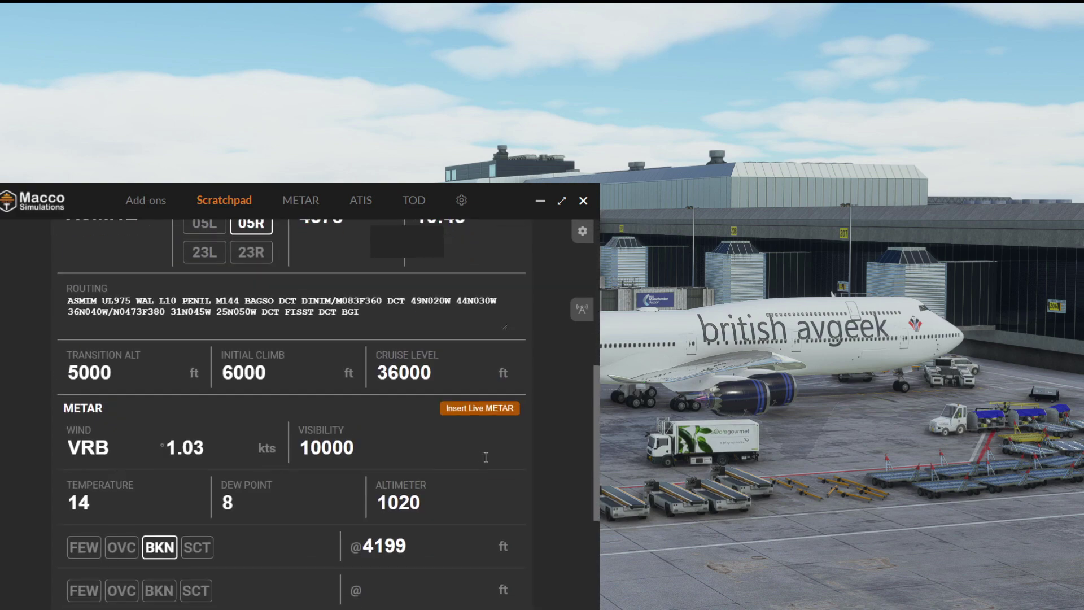
left_click_drag(594, 492, 599, 334)
scroll(599, 334, "up", 4)
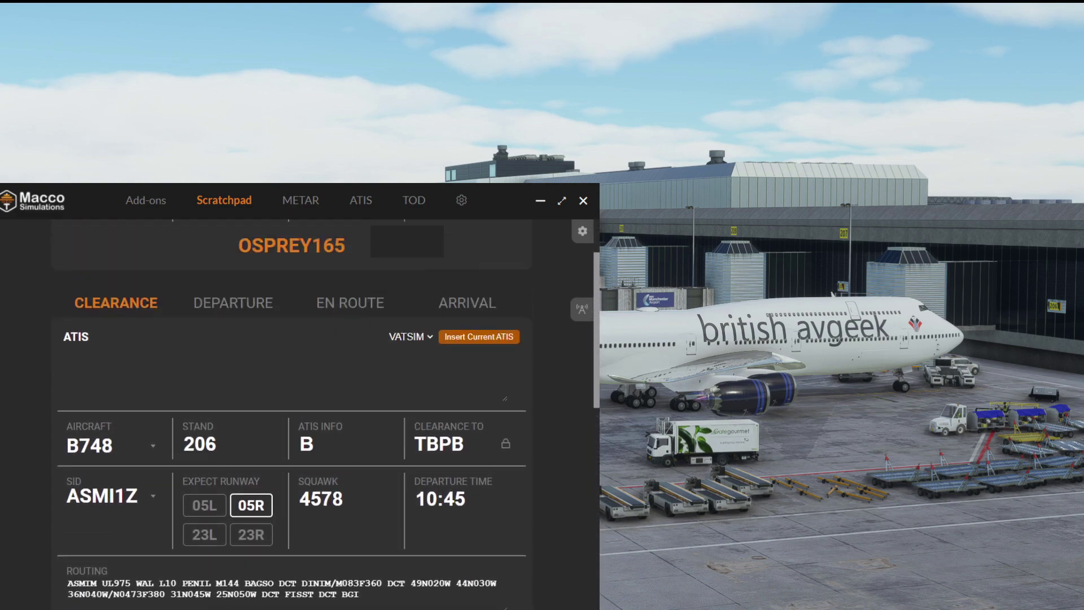